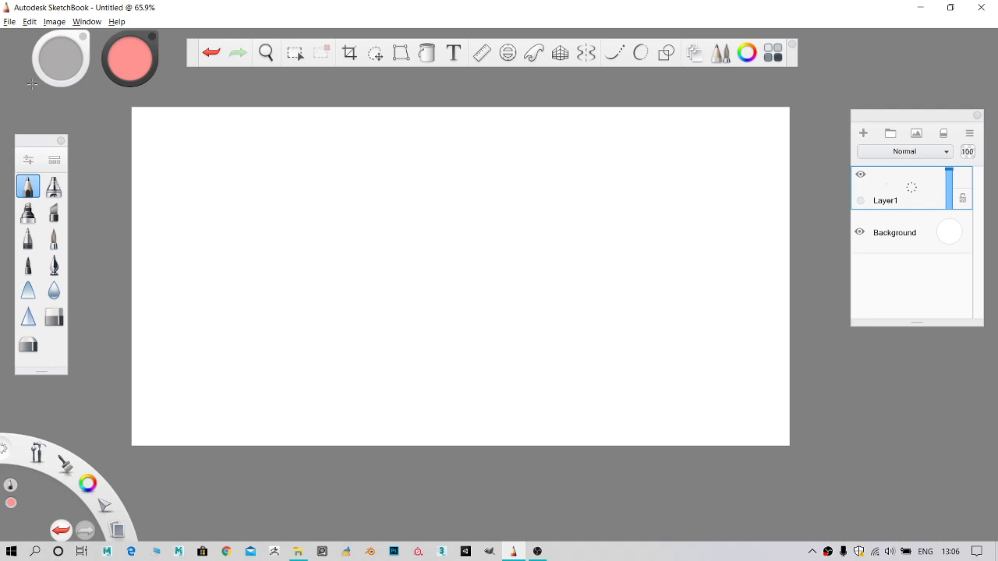
scroll(145, 167, down, 1)
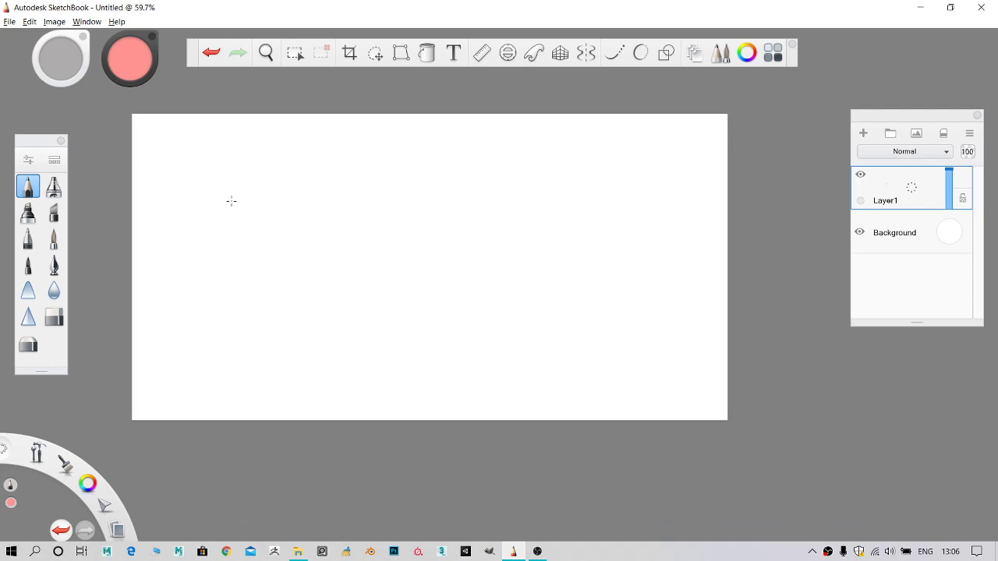
scroll(231, 201, up, 1)
scroll(433, 168, down, 1)
scroll(437, 179, up, 1)
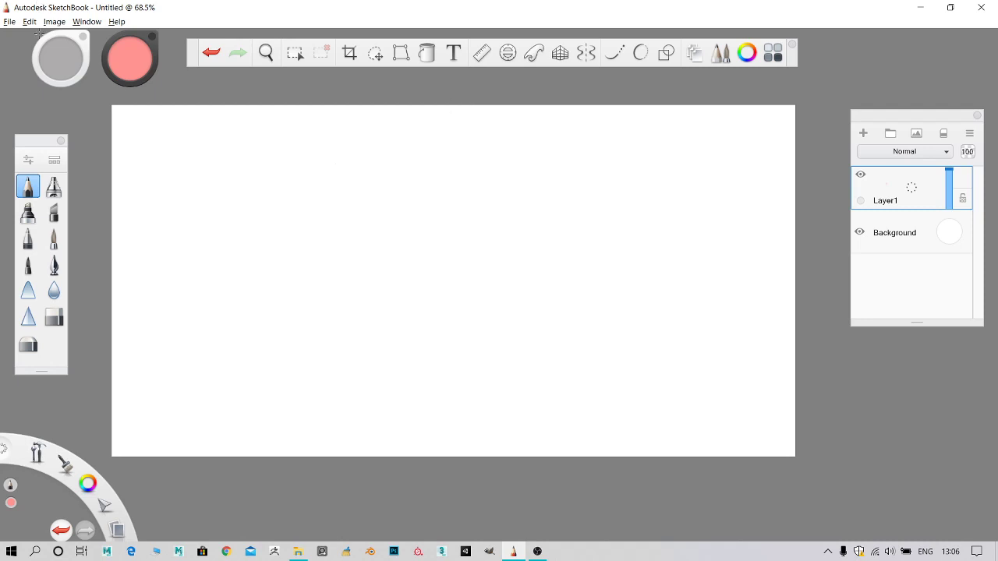
scroll(50, 93, down, 1)
scroll(72, 89, up, 2)
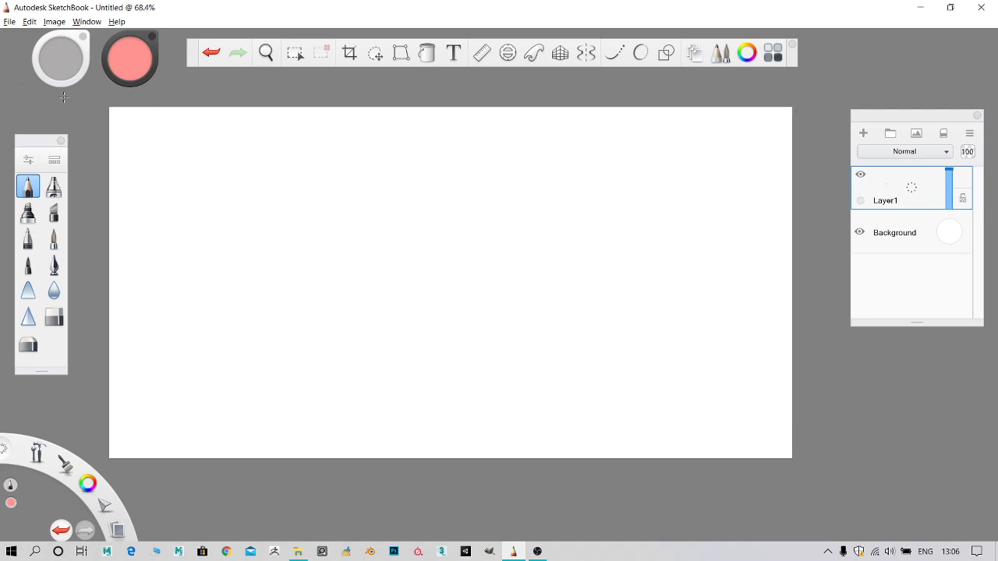
scroll(117, 105, down, 1)
scroll(178, 136, up, 1)
scroll(180, 139, down, 1)
key(space)
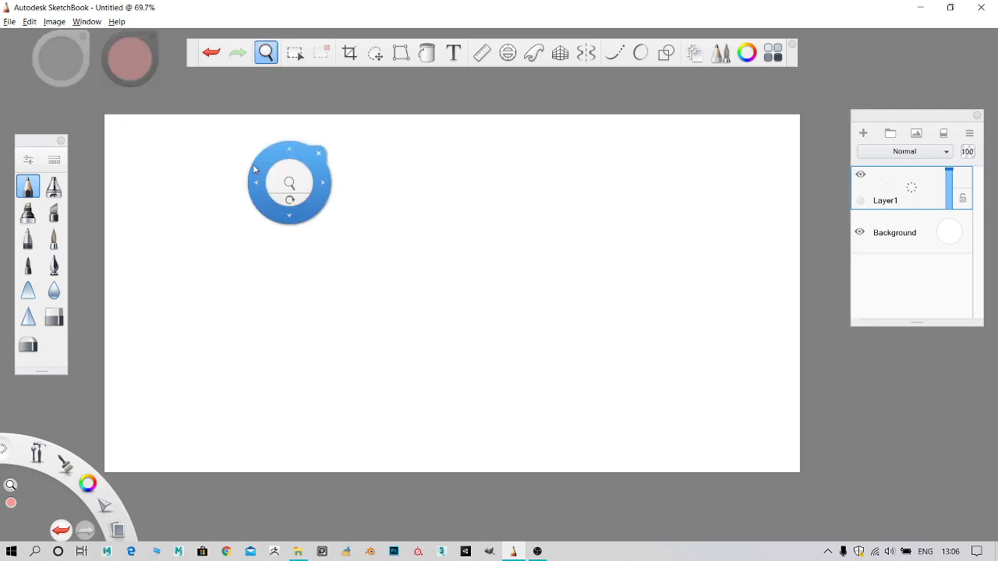
drag(250, 183, 262, 158)
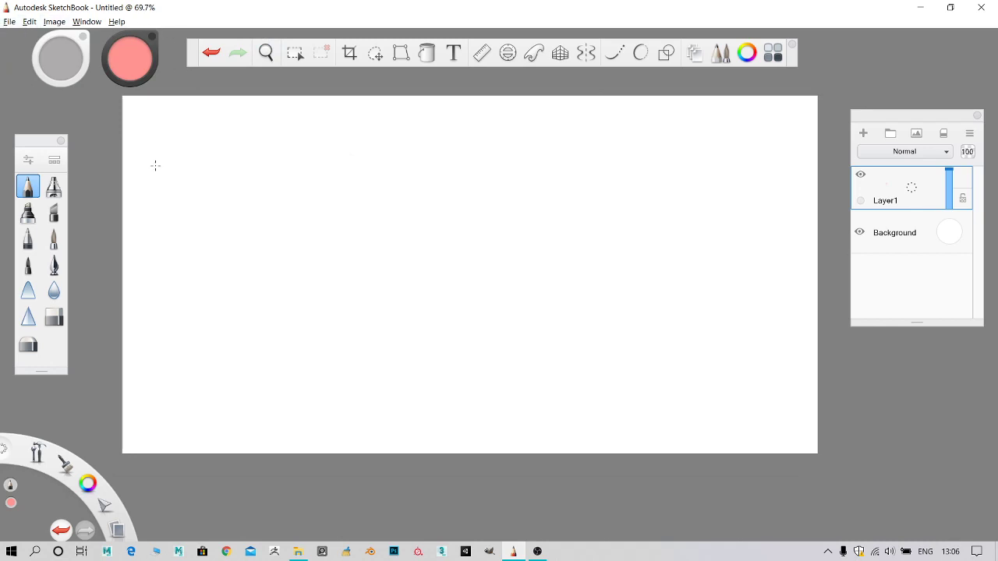
Step: Save the drawing as a TIFF file named Photosynthesis in the animation folder
click(9, 23)
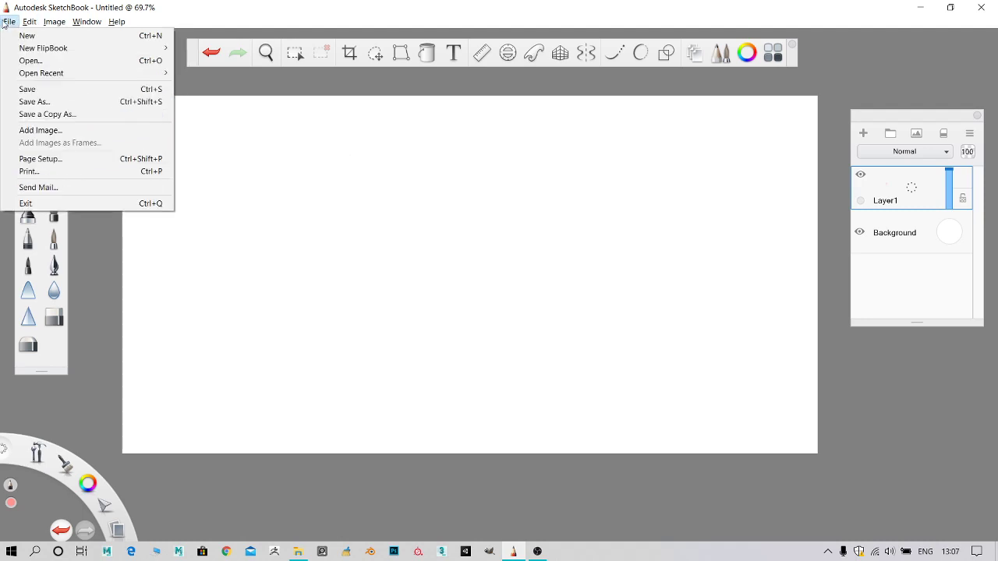
click(26, 89)
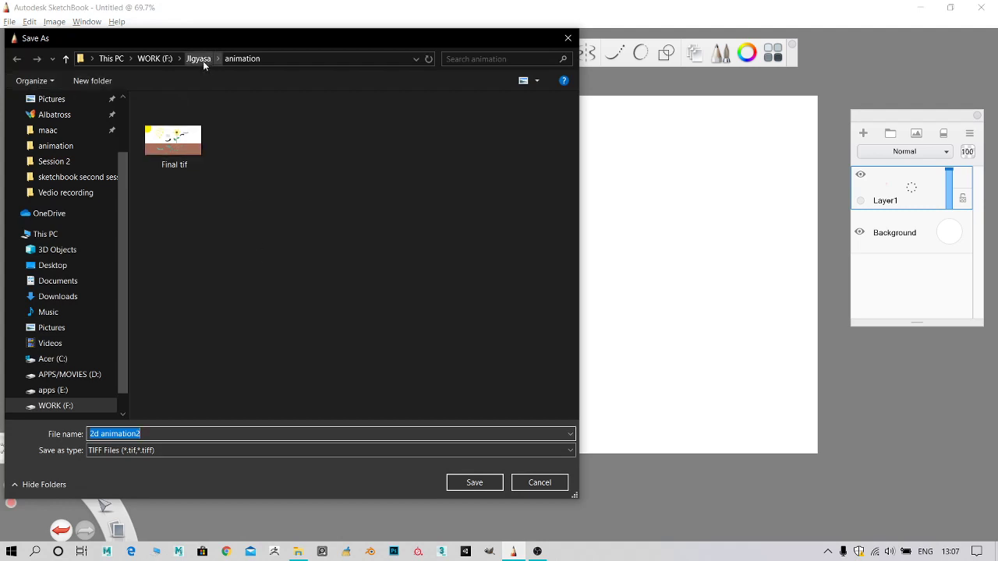
click(171, 452)
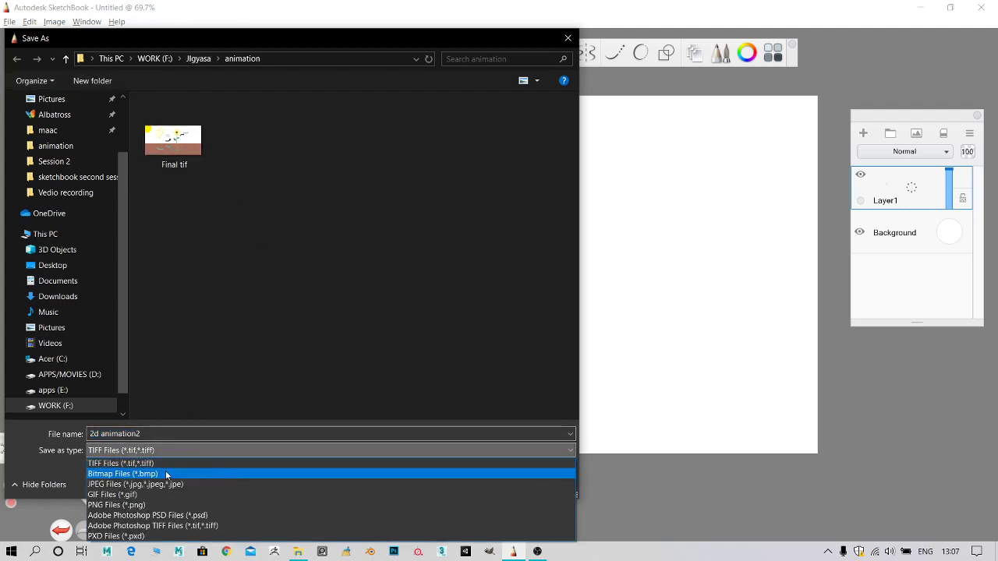
click(160, 462)
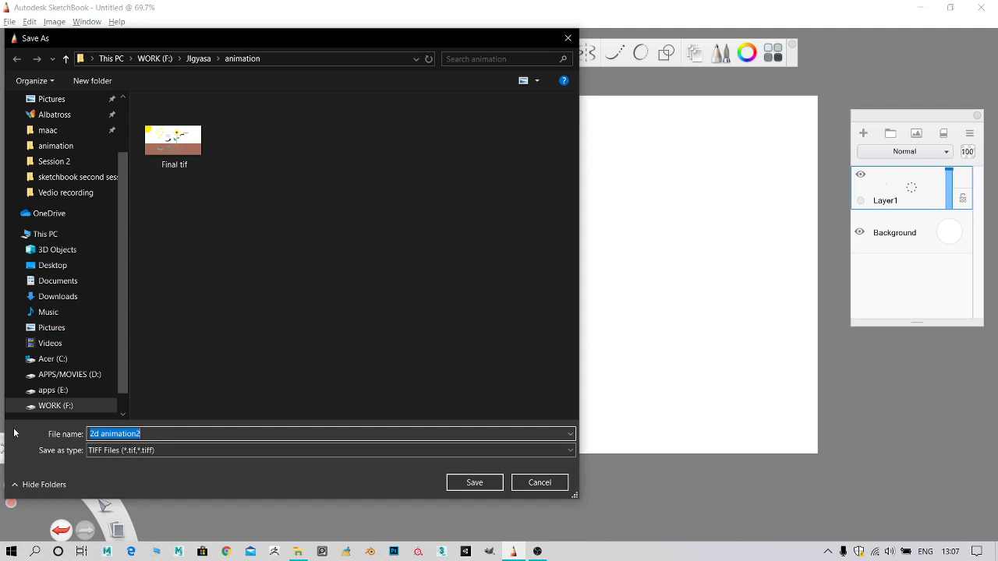
key(BackSpace)
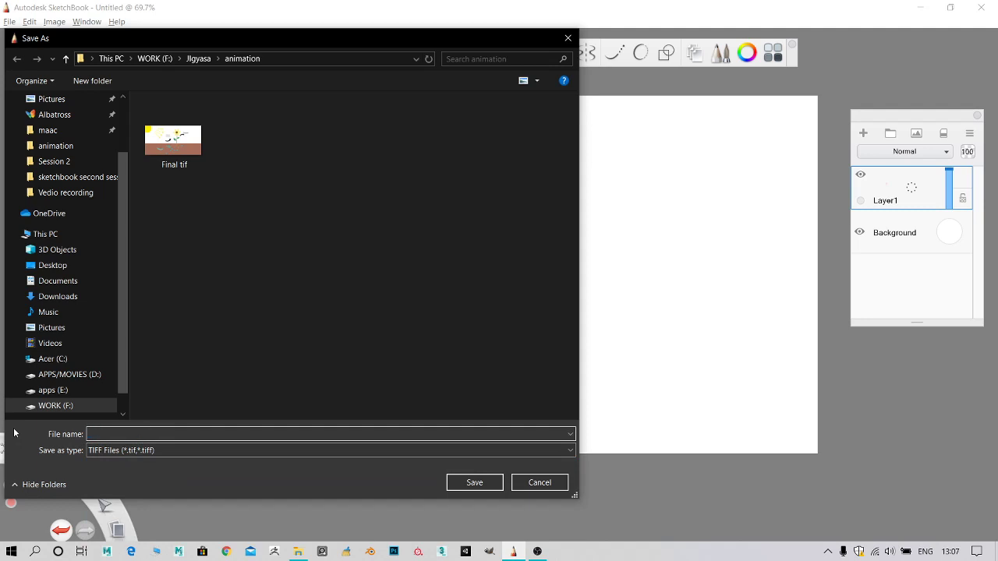
text(Photosynthesis)
click(458, 484)
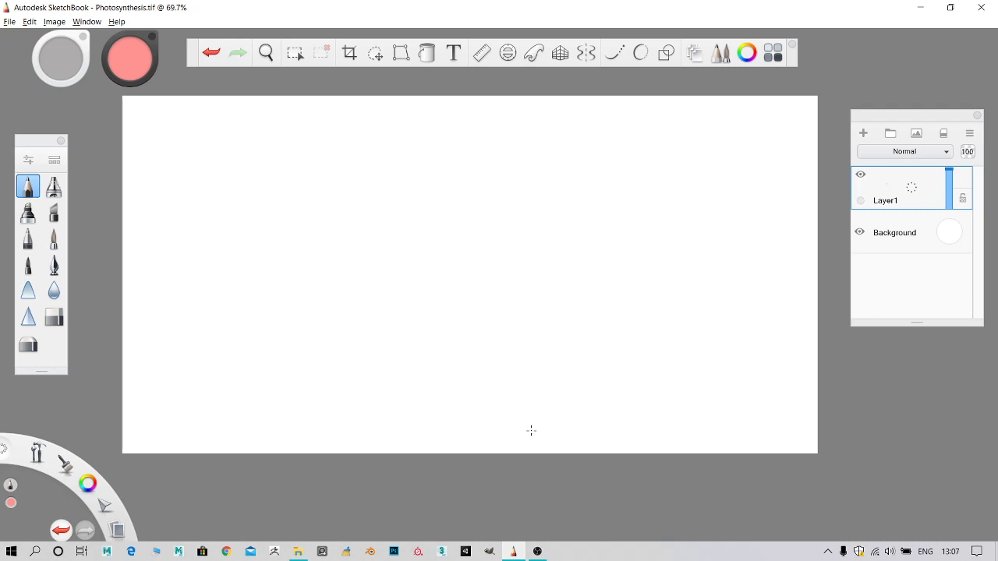
Step: Hide Layer1 and show it again to demonstrate layer visibility
click(9, 22)
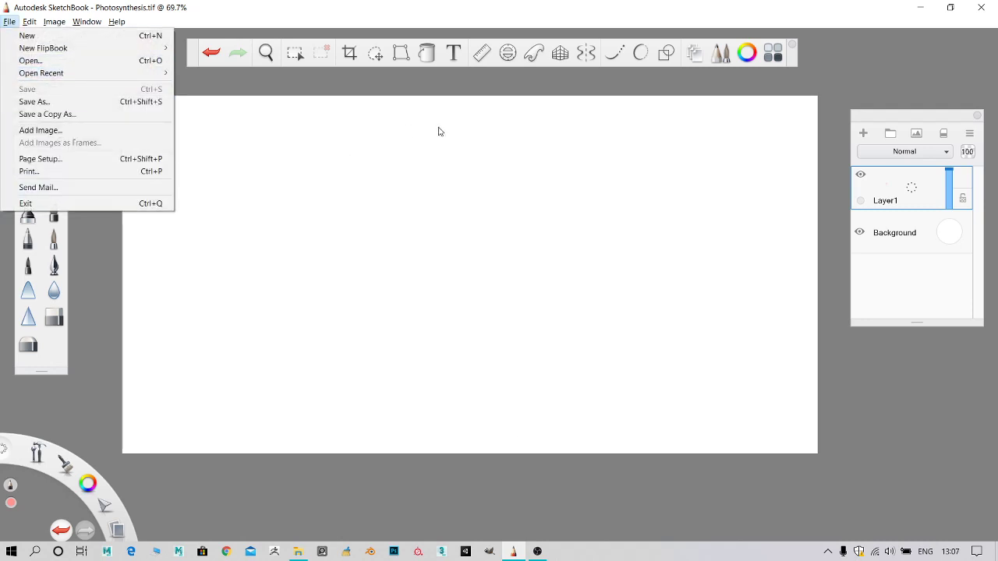
click(411, 88)
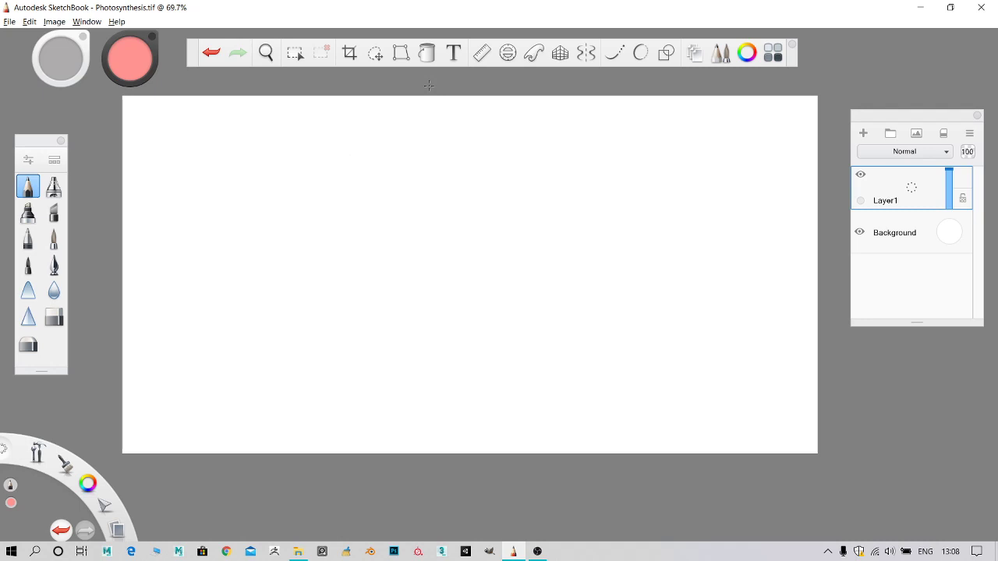
click(861, 175)
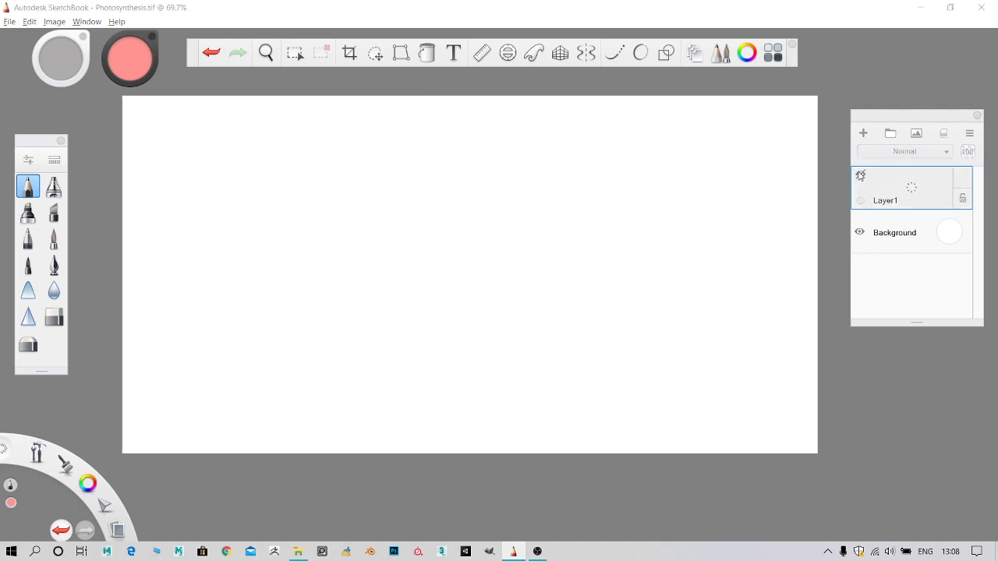
click(861, 175)
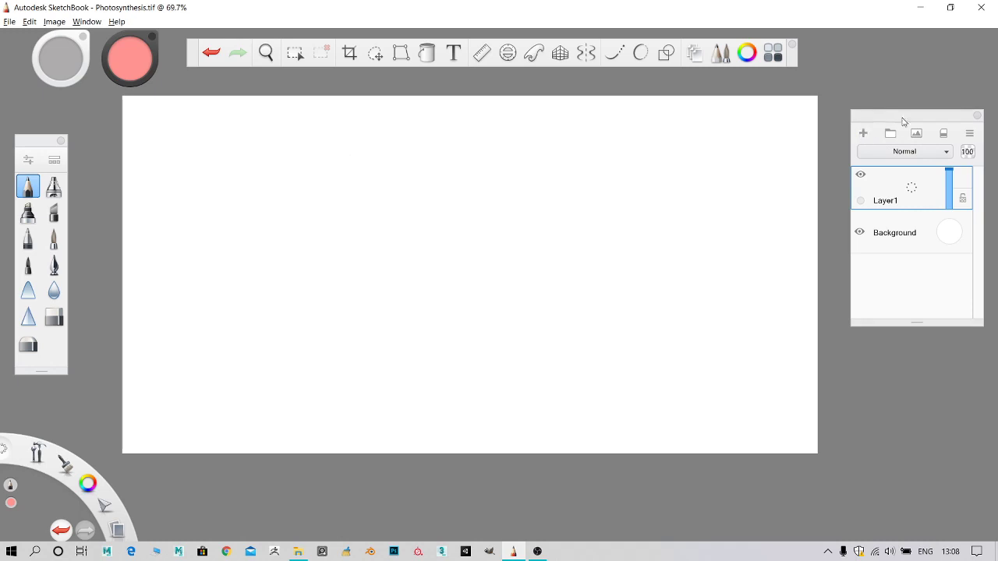
Step: Add a new layer above Layer1 and rename it Flower
click(970, 134)
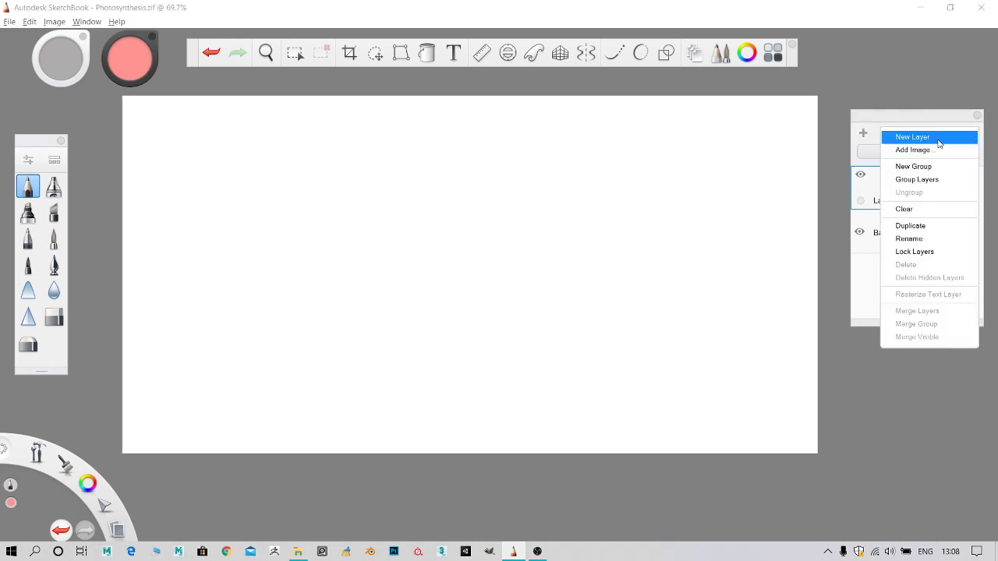
click(938, 138)
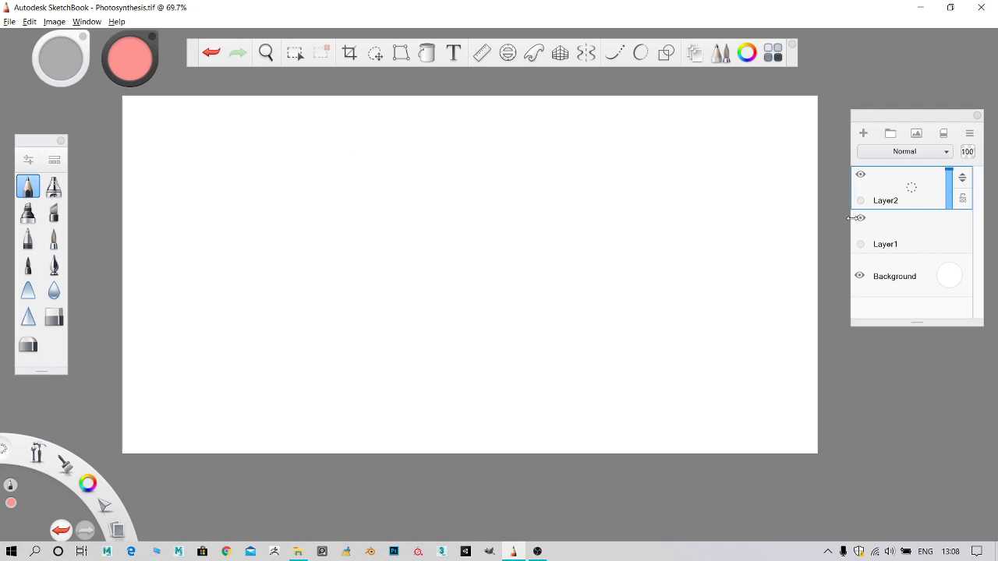
click(969, 135)
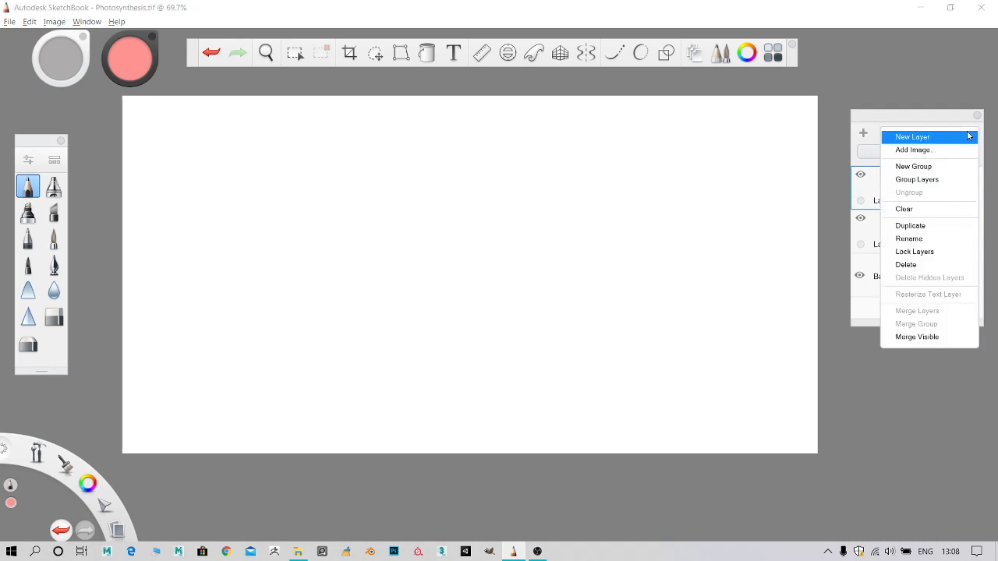
click(940, 241)
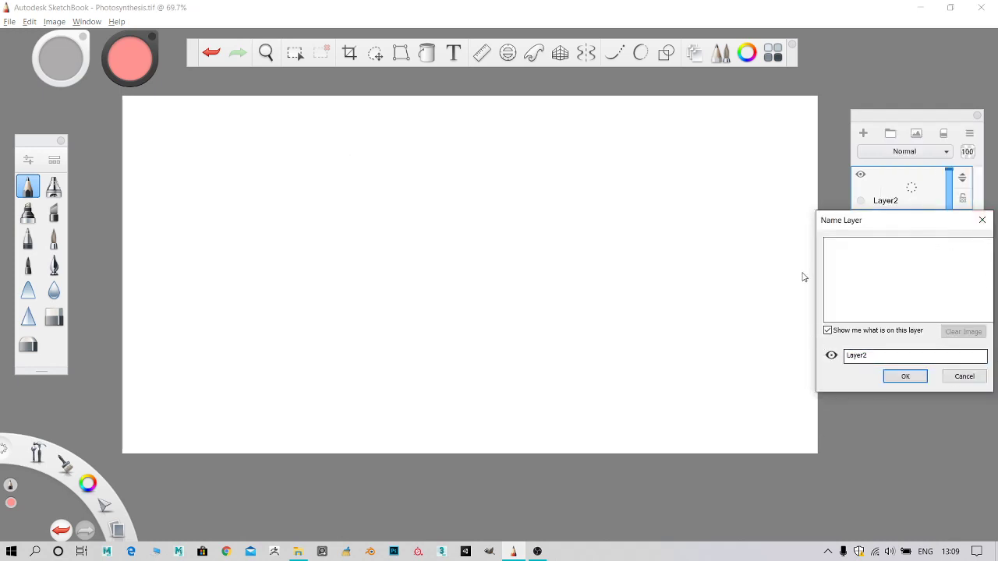
double_click(871, 356)
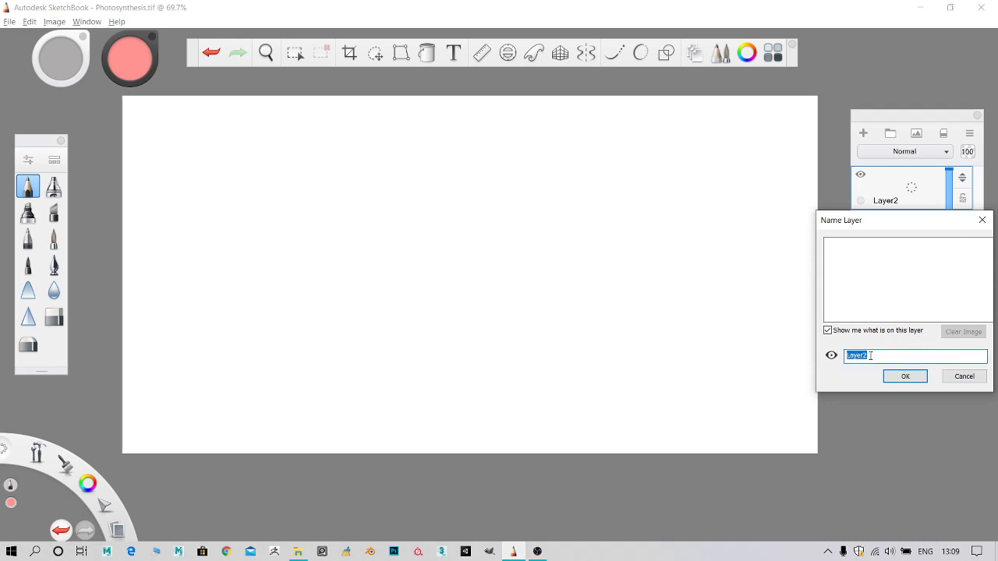
key(BackSpace)
text(P)
text(lower)
click(885, 378)
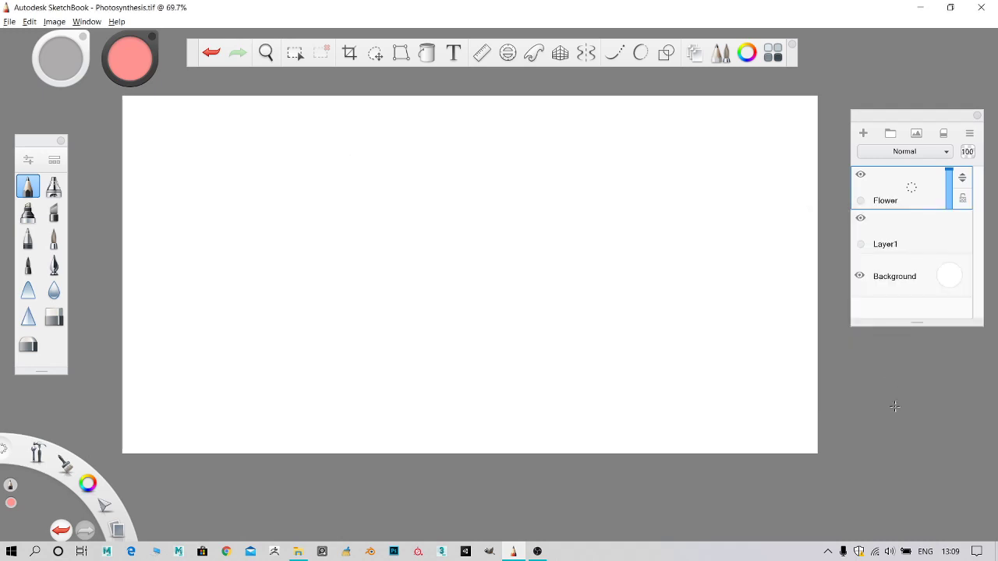
scroll(367, 194, down, 1)
scroll(595, 179, up, 2)
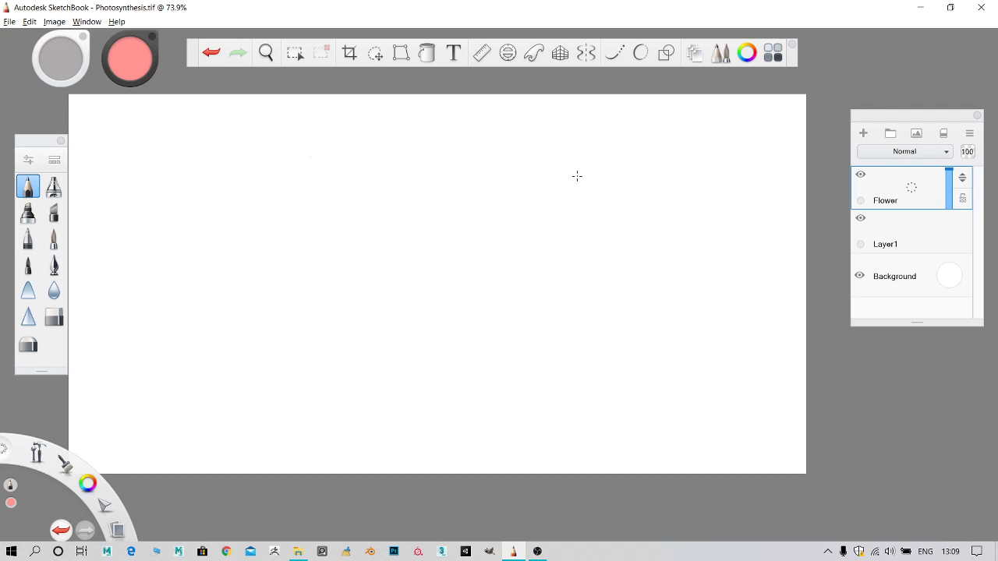
scroll(557, 164, down, 1)
scroll(390, 147, down, 1)
scroll(399, 184, up, 1)
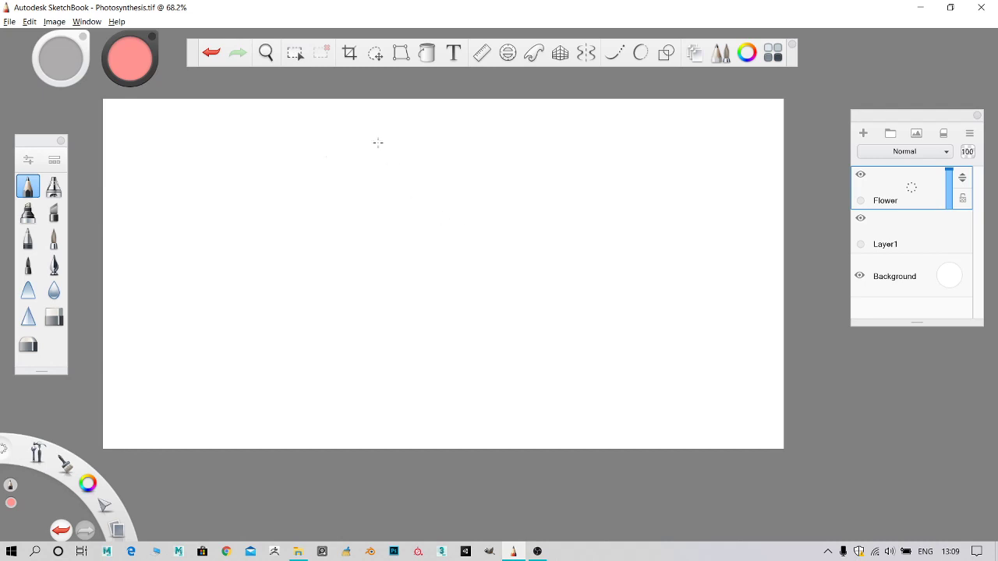
click(266, 52)
drag(499, 287, 453, 368)
drag(489, 341, 535, 351)
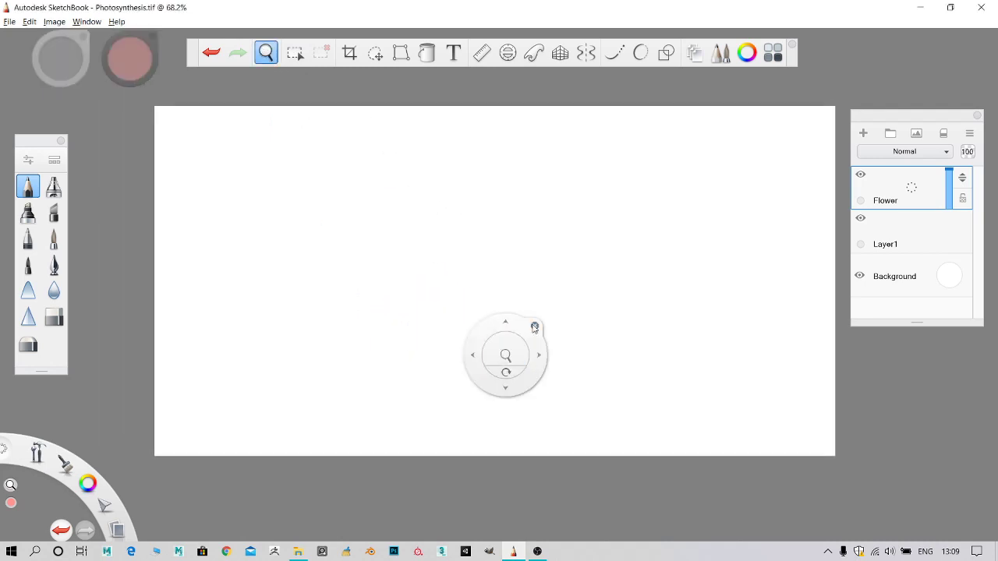
scroll(557, 304, up, 2)
scroll(553, 306, down, 2)
scroll(553, 306, up, 2)
scroll(606, 225, down, 2)
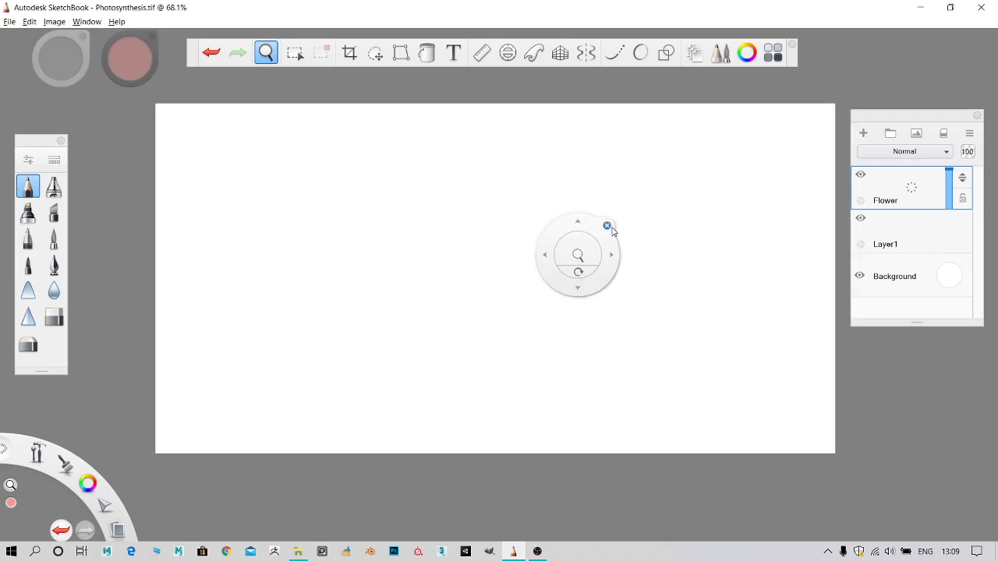
scroll(607, 221, up, 2)
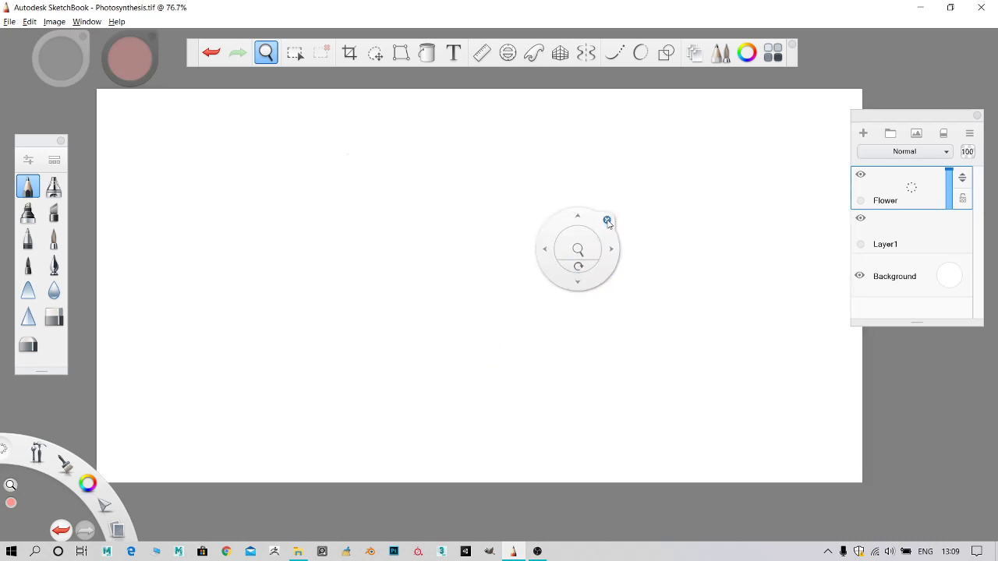
click(607, 220)
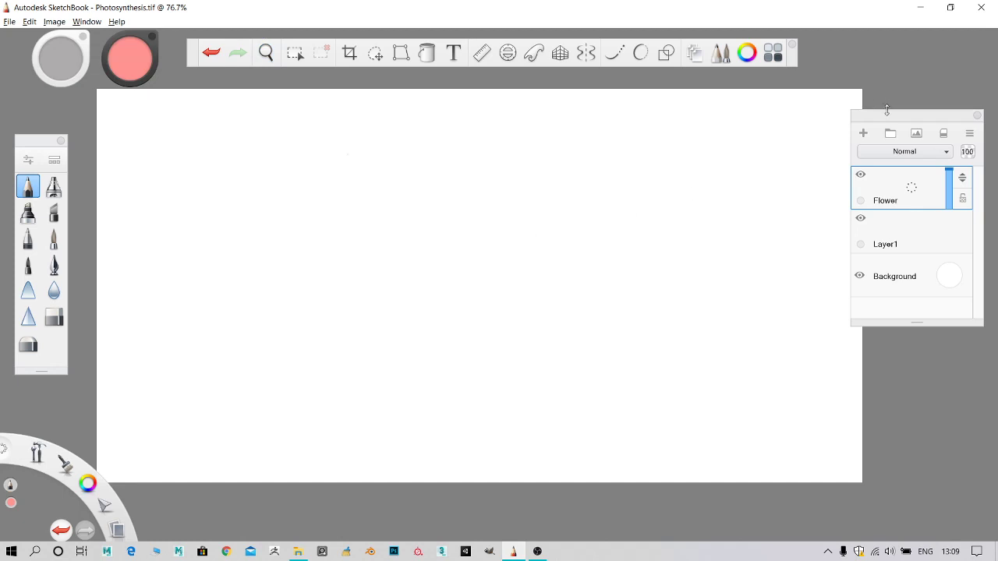
Step: Move the Layer Editor outward so it clears the edge of the canvas
drag(895, 124, 902, 122)
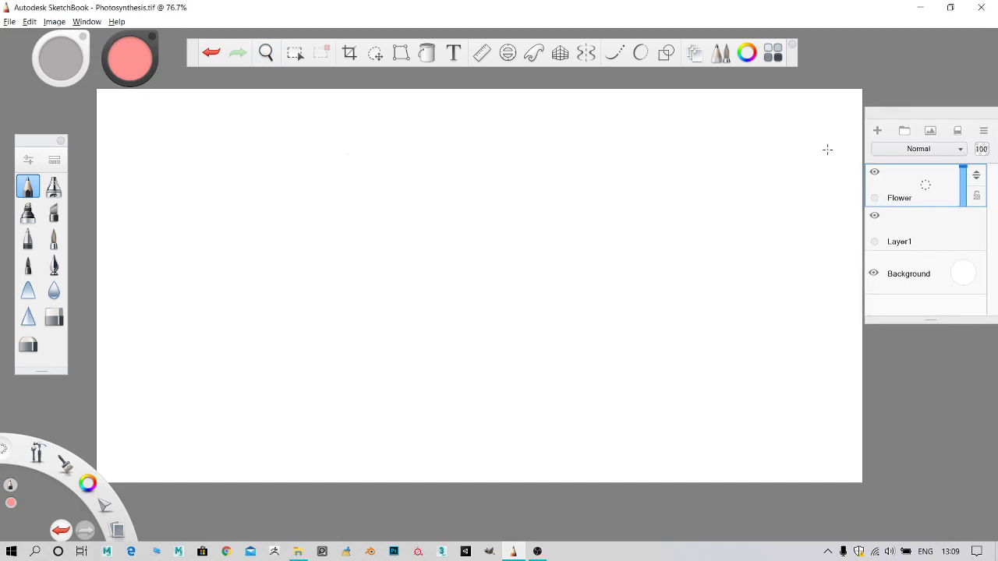
scroll(328, 234, up, 1)
key(space)
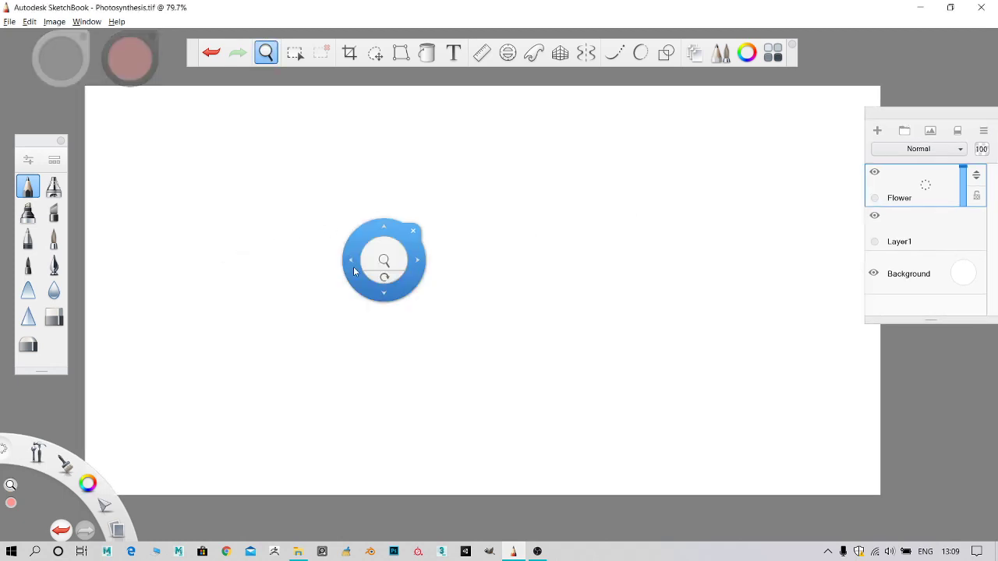
drag(367, 287, 358, 276)
scroll(365, 277, down, 3)
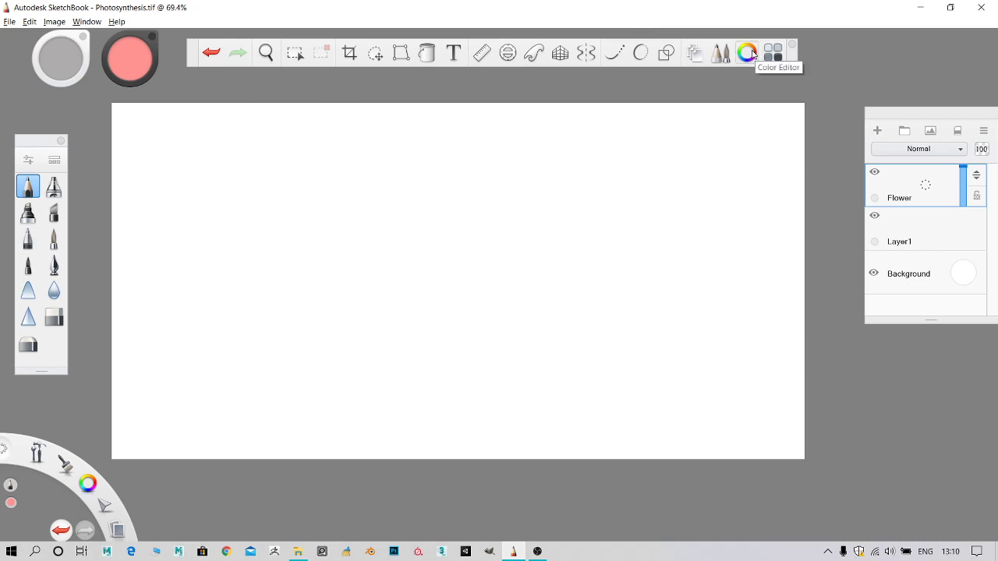
Step: Turn on radial symmetry with 8 sectors and place its center in the upper middle of the canvas, right of the canvas center
click(590, 56)
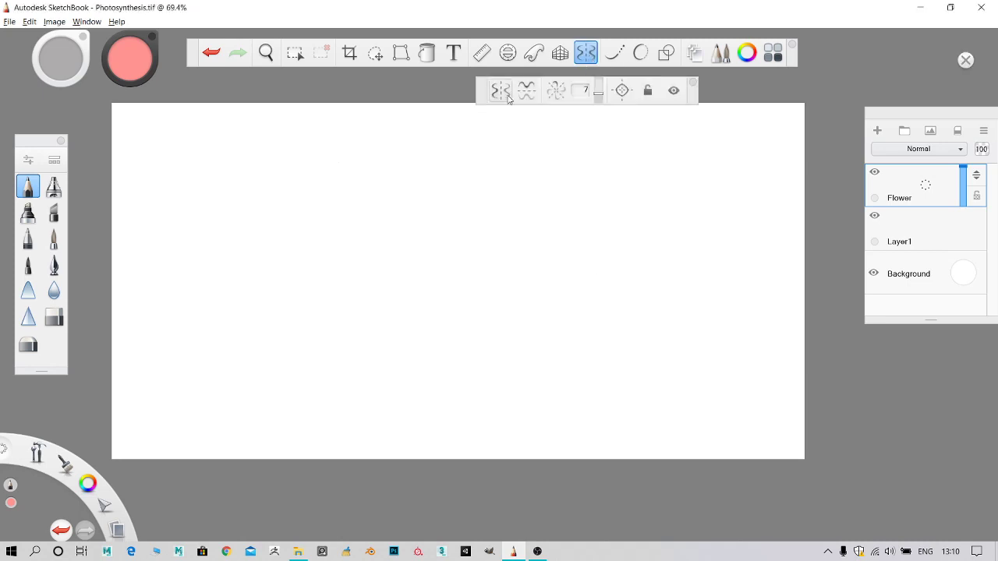
click(554, 90)
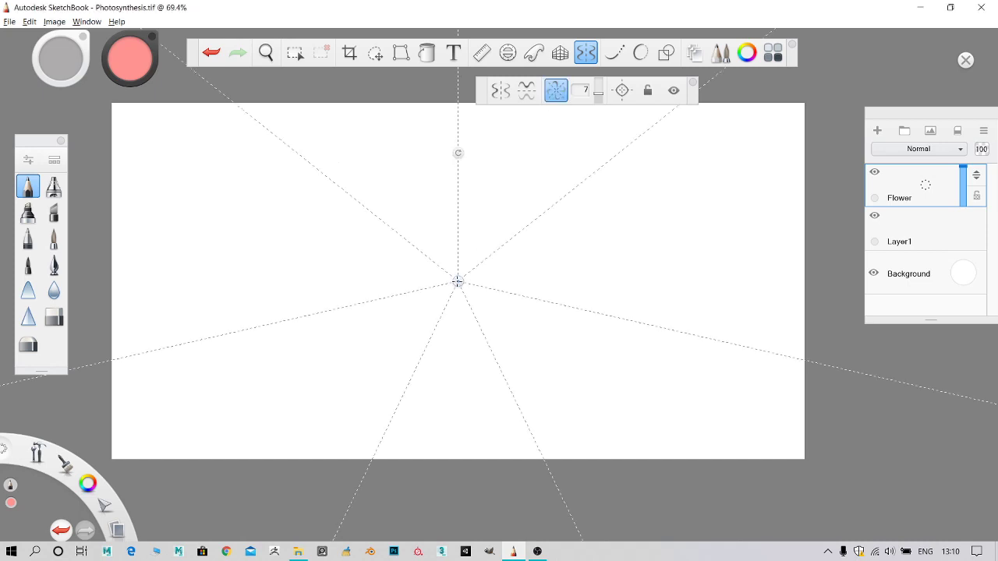
drag(458, 282, 506, 275)
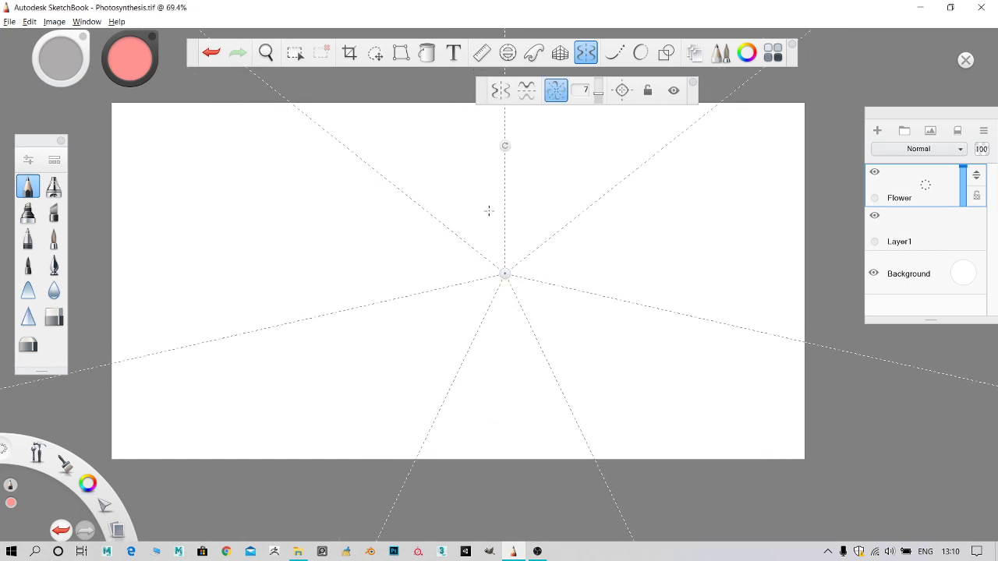
mouse_move(471, 232)
mouse_down()
mouse_move(457, 223)
mouse_move(495, 229)
mouse_up()
key(ctrl+z)
drag(598, 98, 601, 95)
drag(505, 274, 511, 230)
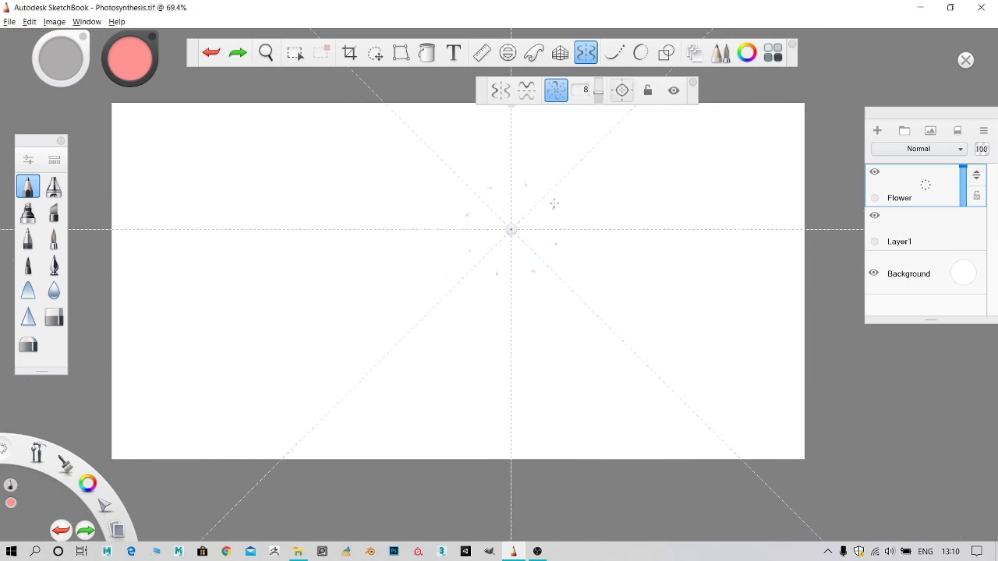
Step: Draw a ring of eight pink petal outlines on the Flower layer with radial symmetry and move the symmetry center lower
mouse_move(553, 205)
mouse_down()
mouse_move(581, 209)
mouse_move(540, 218)
mouse_move(521, 258)
mouse_up()
scroll(545, 225, down, 3)
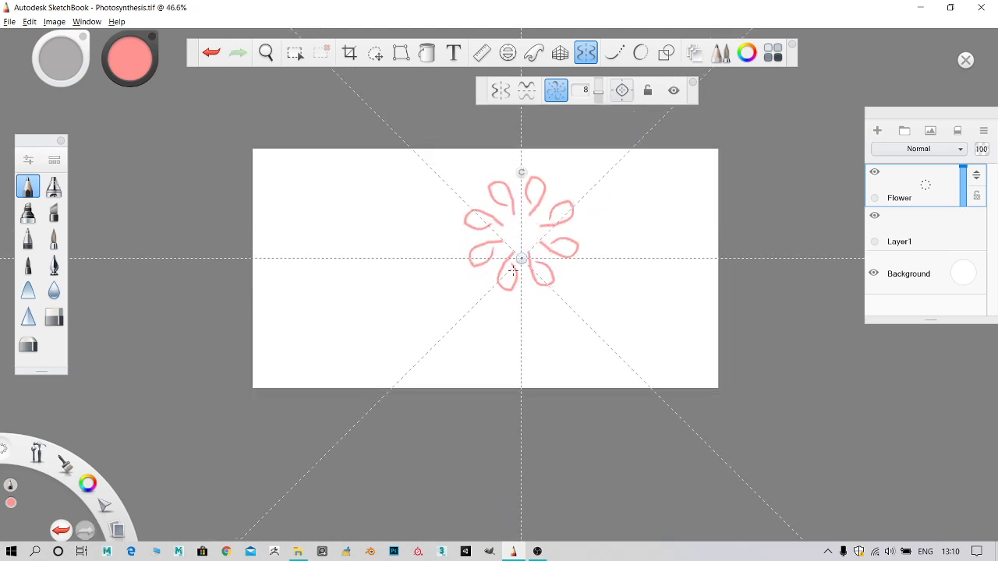
Step: Undo the ring of pink petals and move the symmetry center left, close to the middle of the canvas
key(ctrl+z)
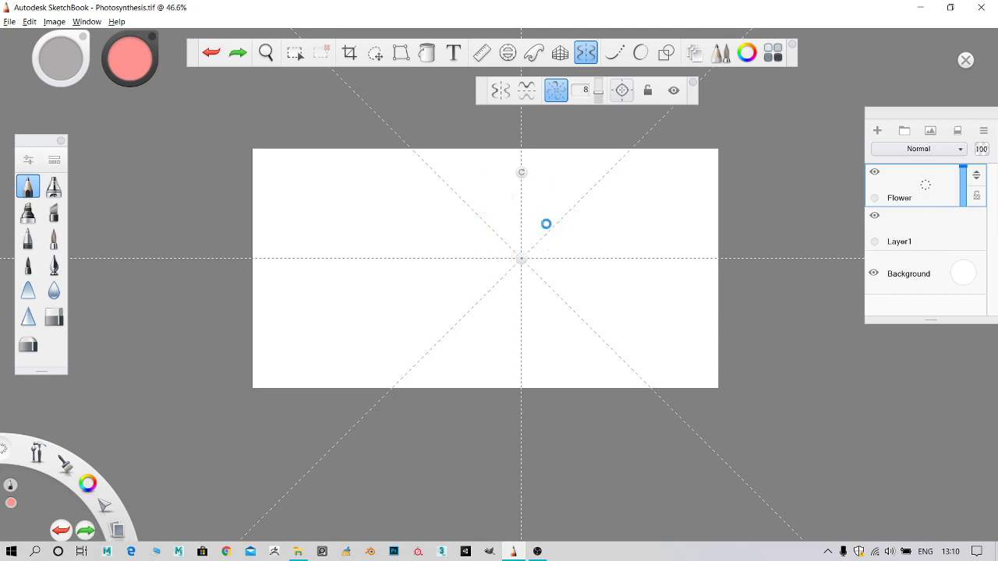
scroll(546, 223, up, 1)
drag(518, 264, 485, 258)
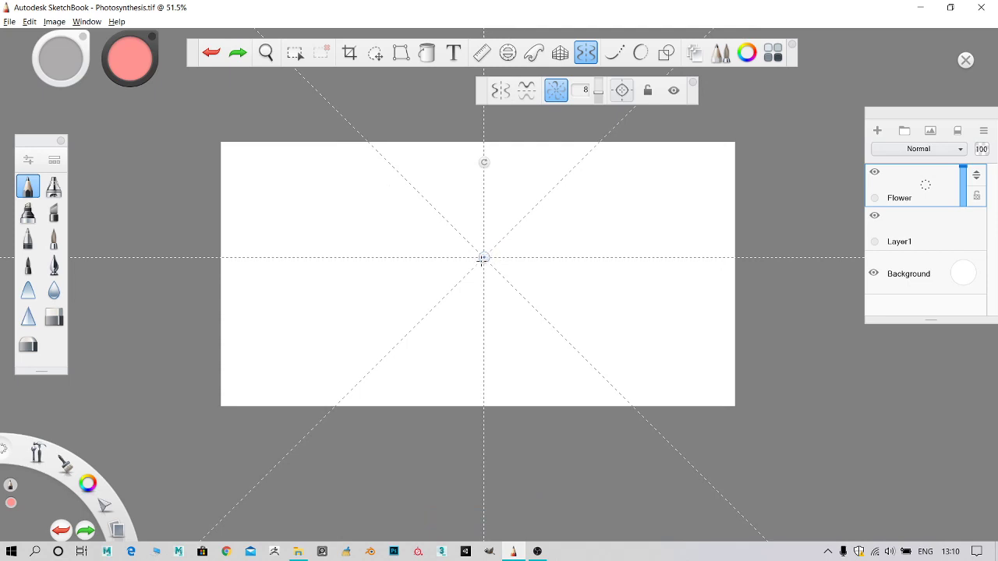
Step: Draw two trial rings of pink petals with radial symmetry, turning on Steady Stroke for the second, and undo both
mouse_move(484, 258)
mouse_down()
mouse_move(501, 259)
mouse_move(482, 261)
mouse_move(488, 212)
mouse_move(520, 195)
mouse_move(496, 238)
mouse_move(479, 240)
mouse_up()
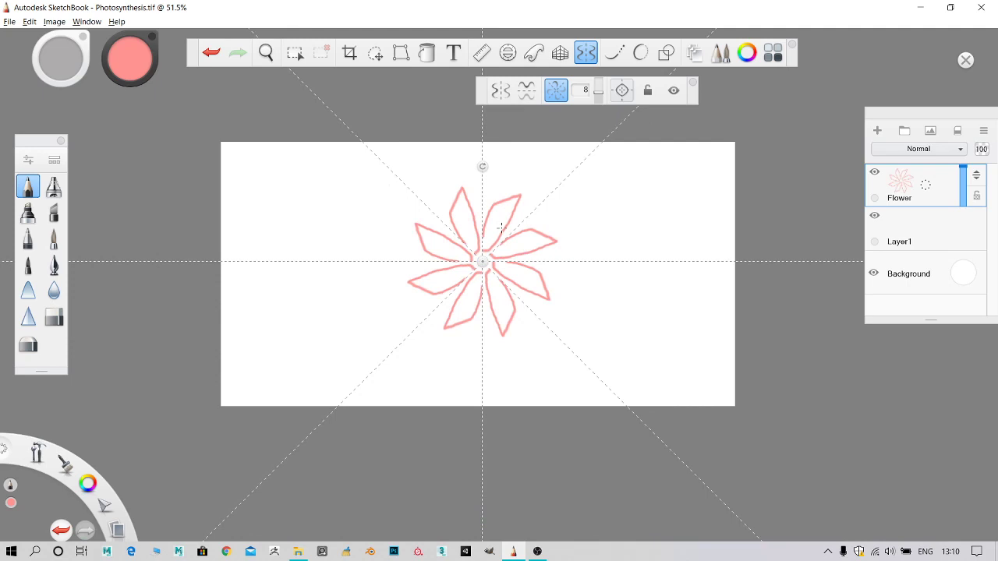
scroll(502, 227, up, 3)
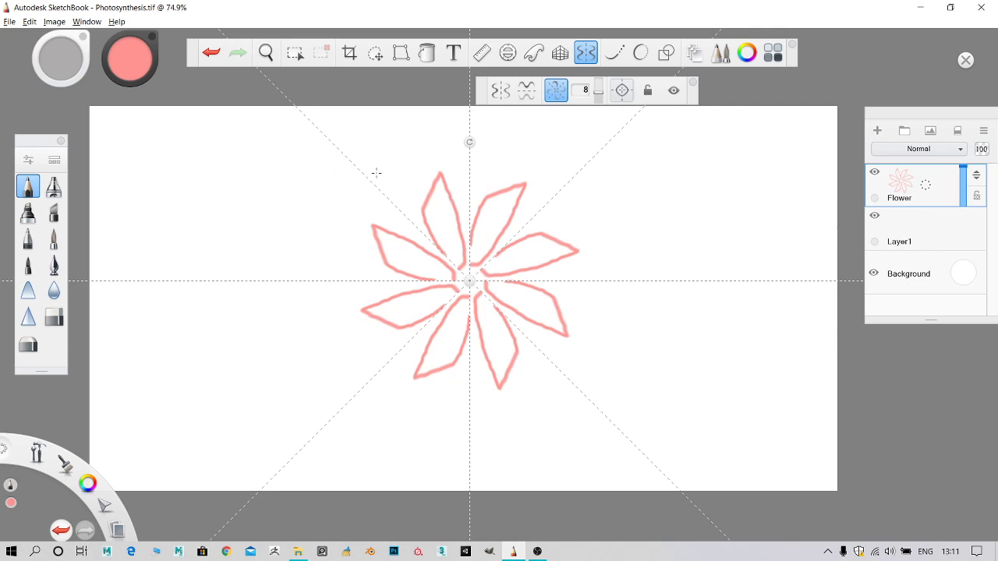
click(620, 52)
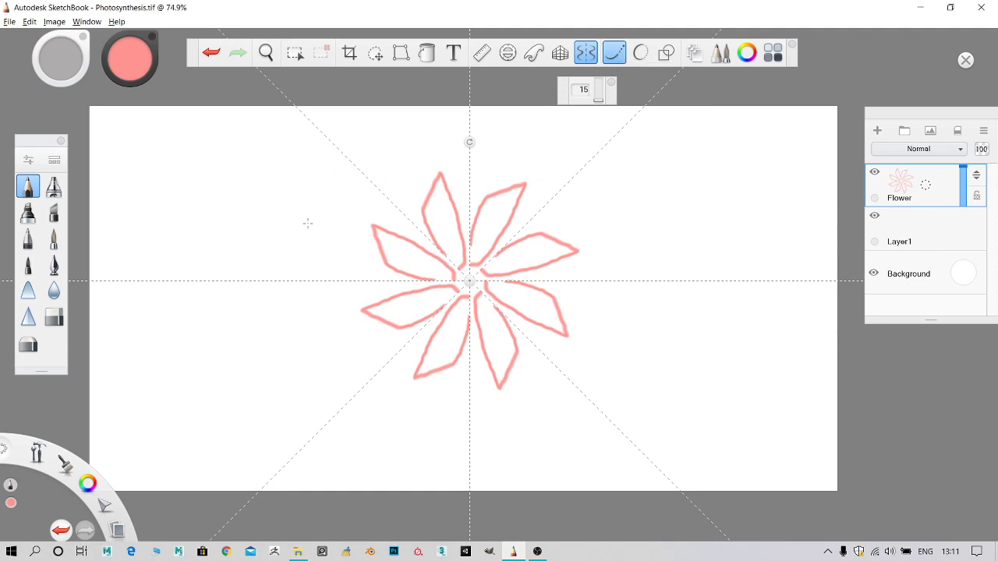
key(ctrl+z)
mouse_move(468, 248)
mouse_down()
mouse_move(477, 210)
mouse_move(523, 163)
mouse_move(522, 192)
mouse_move(476, 242)
mouse_up()
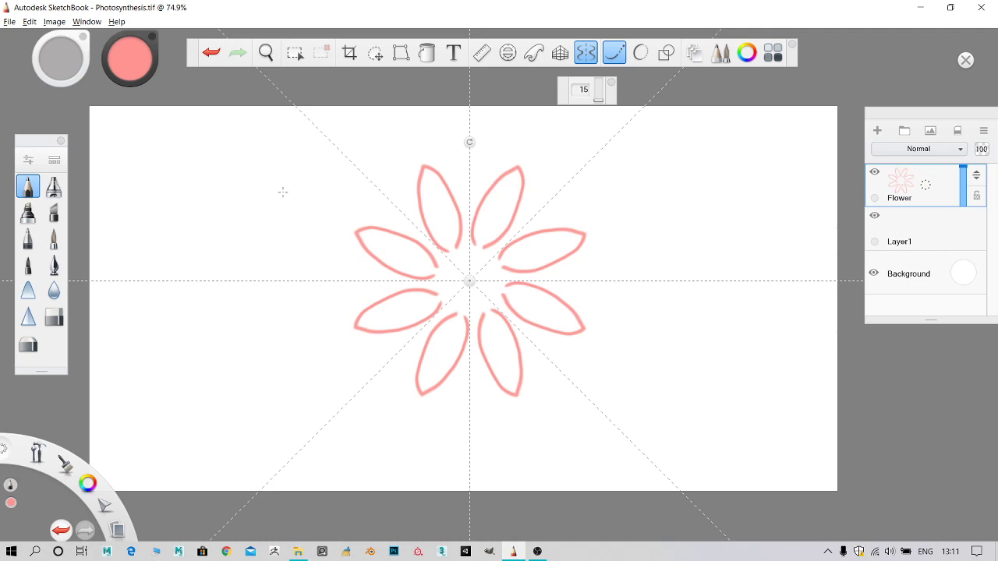
key(ctrl+z)
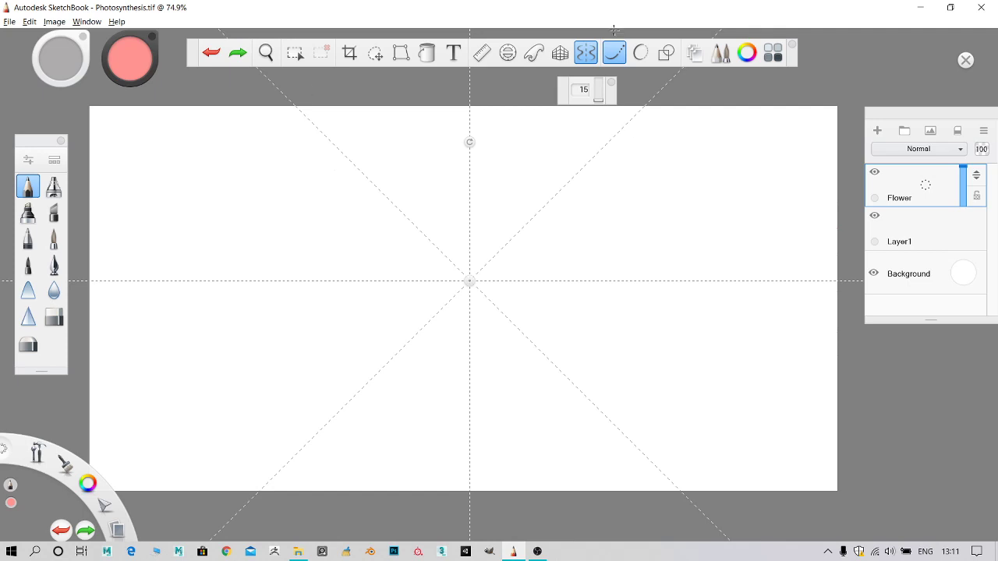
Step: Open the Copic Library
click(774, 52)
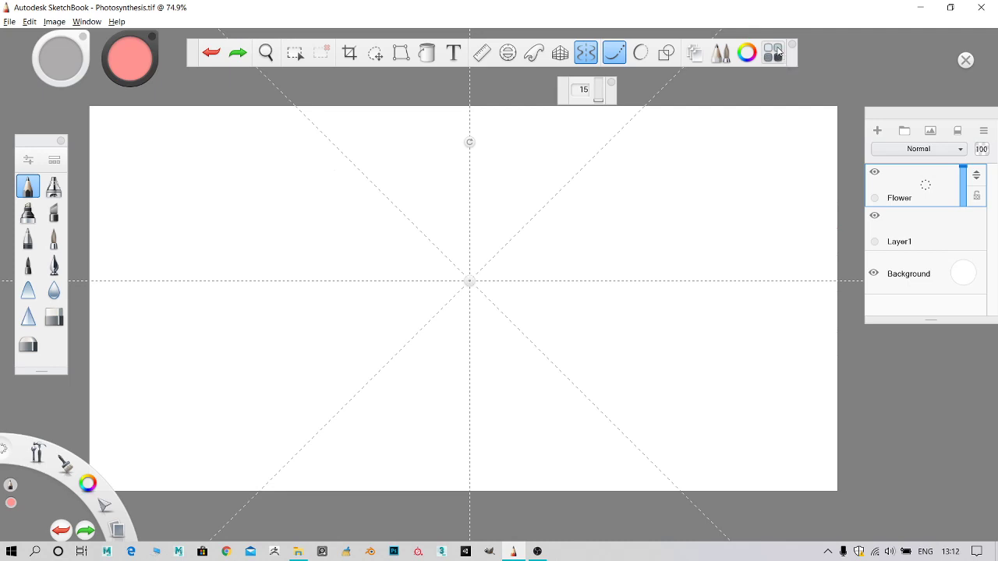
click(776, 52)
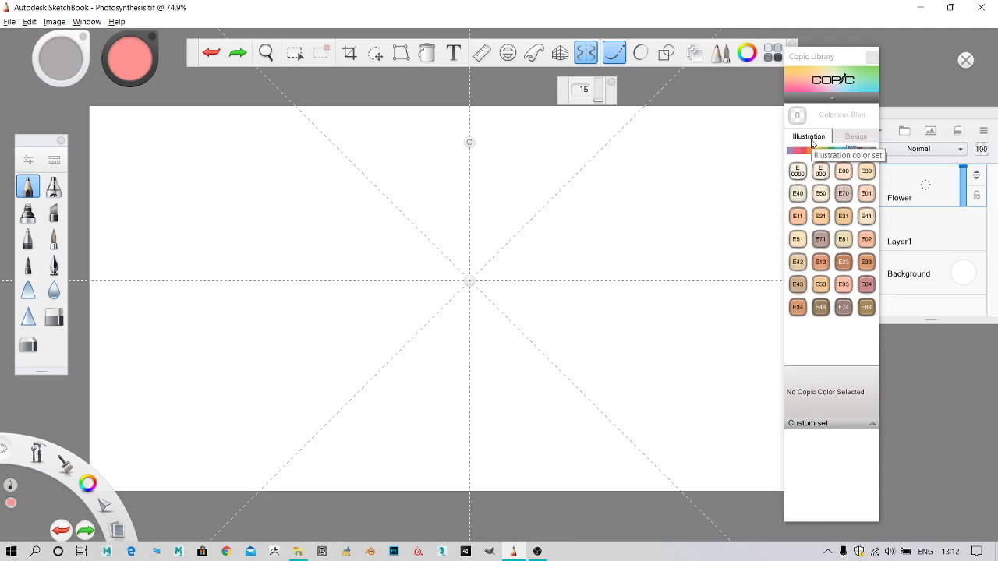
click(746, 53)
click(753, 158)
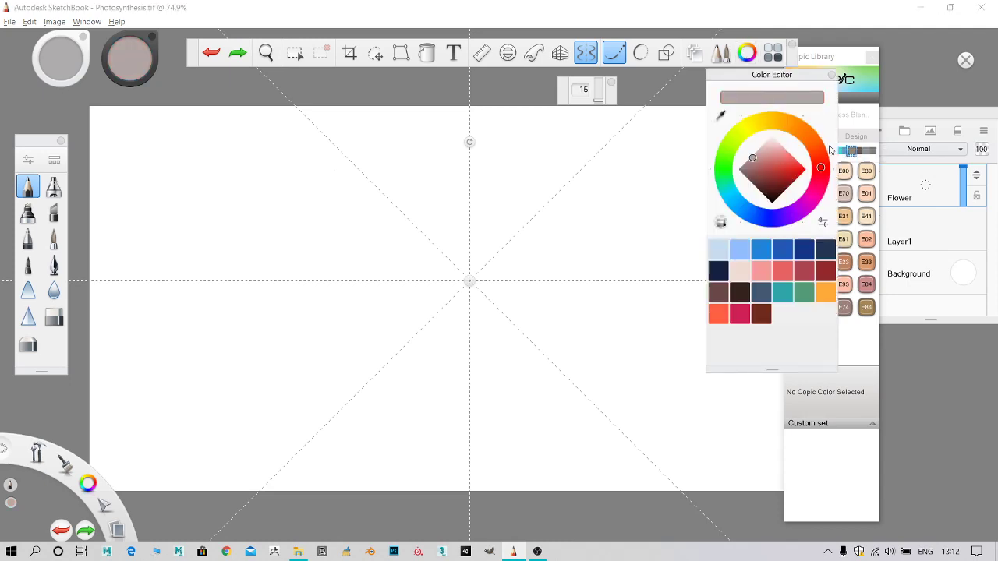
click(831, 75)
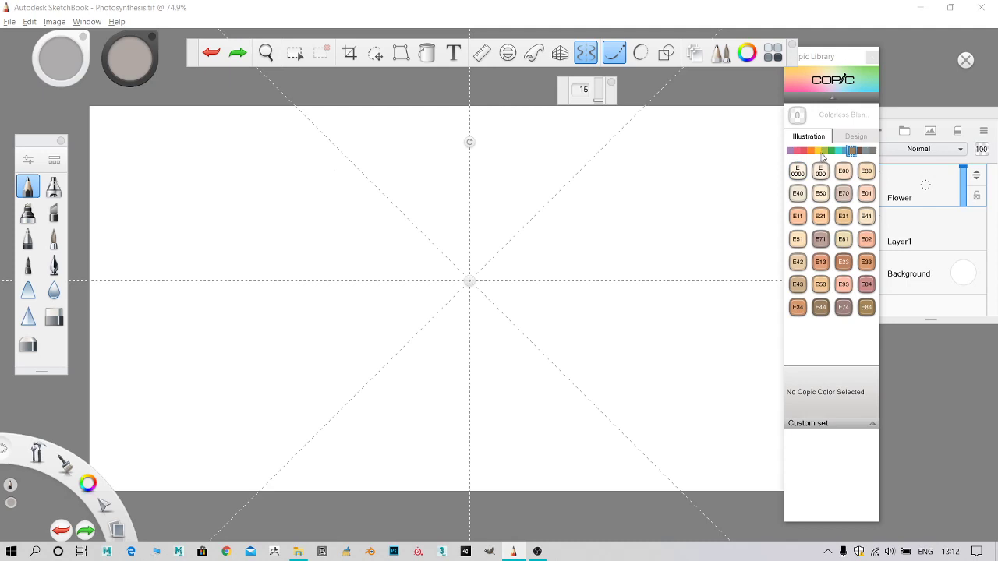
Step: Set the drawing color to Y04 Acacia from the yellow Illustration colors of the Copic Library
click(818, 153)
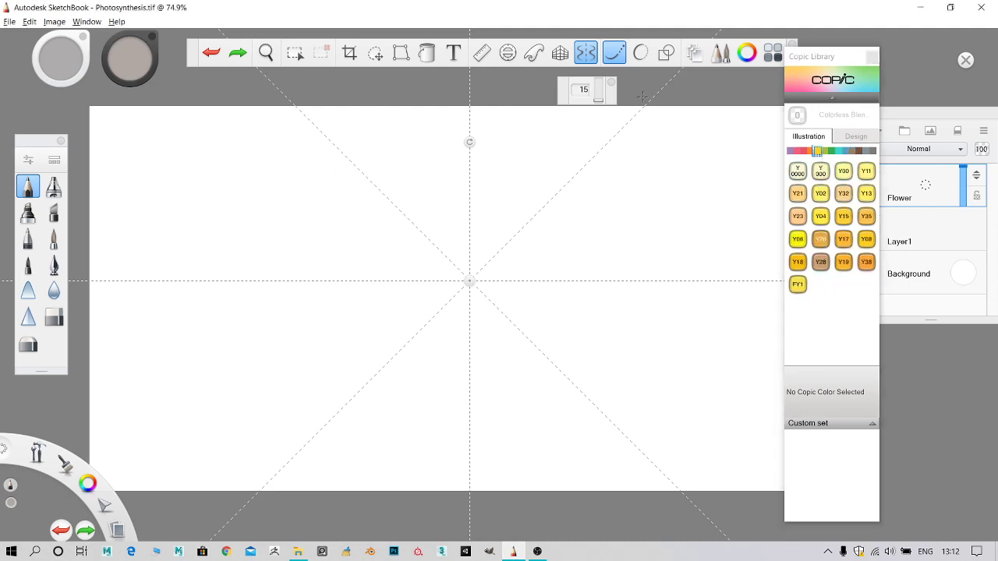
click(798, 242)
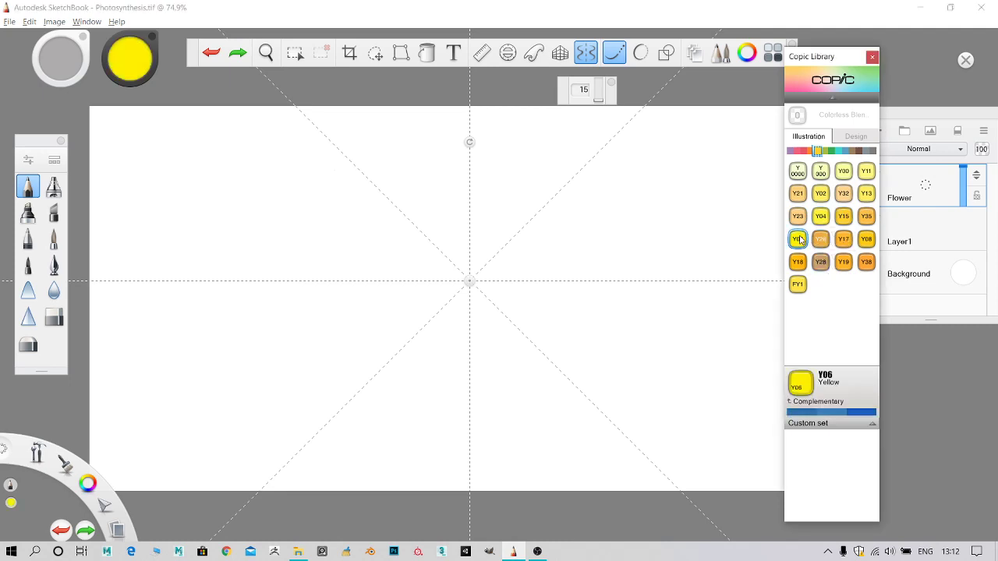
click(843, 218)
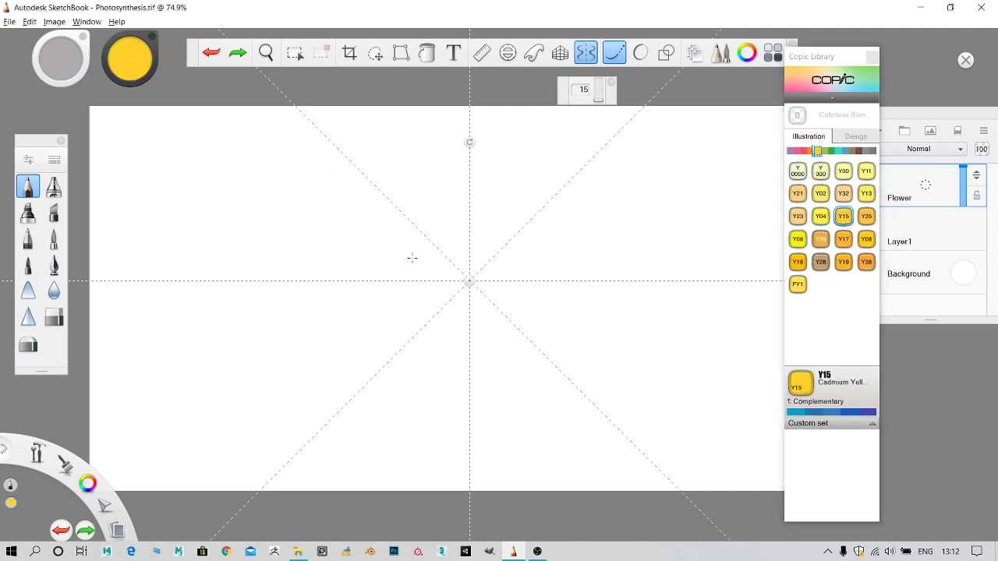
click(822, 218)
click(841, 220)
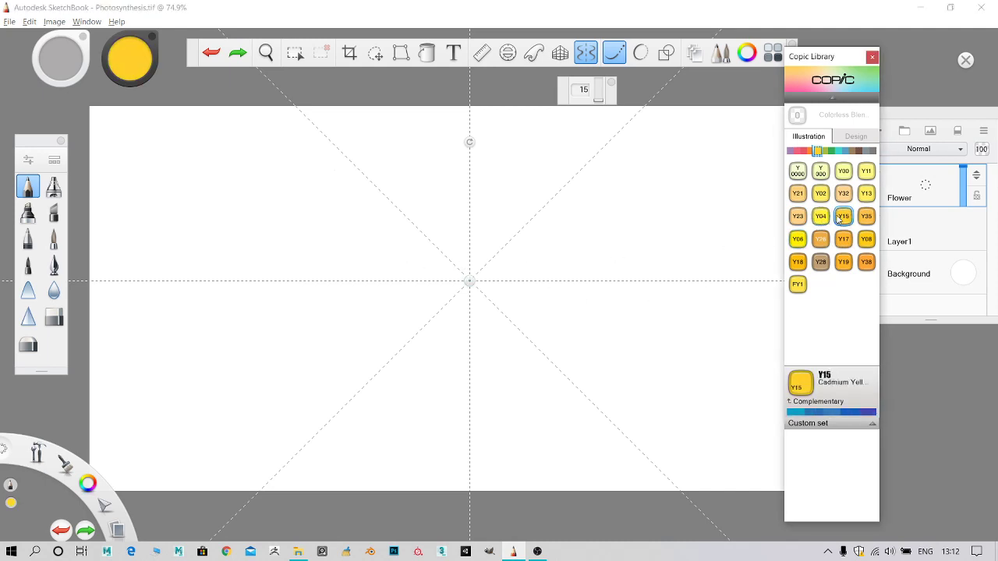
click(821, 220)
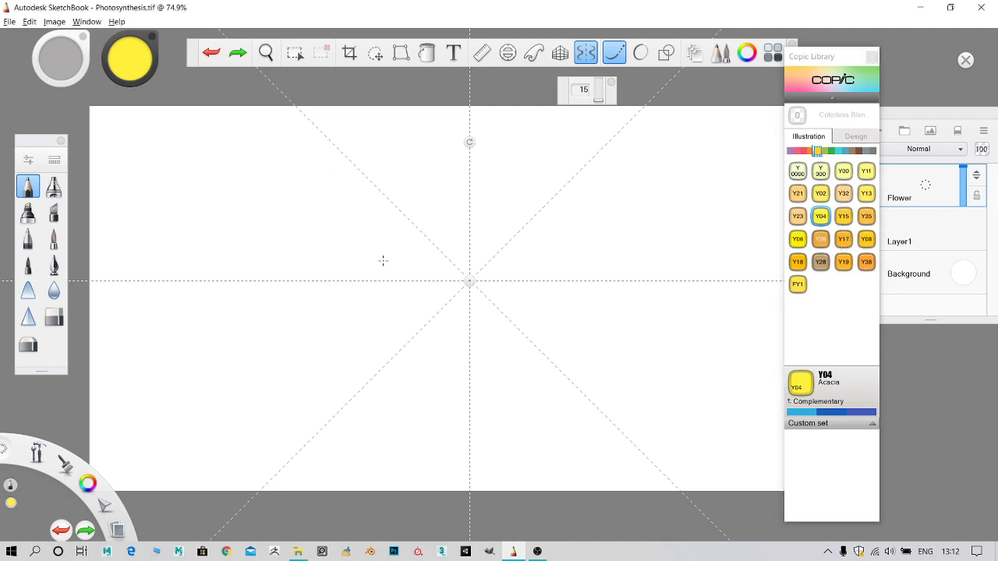
Step: Draw a trial ring of eight small yellow oval petals with radial symmetry and undo it
mouse_move(502, 249)
mouse_down()
mouse_move(528, 234)
mouse_move(554, 237)
mouse_move(549, 255)
mouse_move(517, 255)
mouse_up()
scroll(526, 260, down, 3)
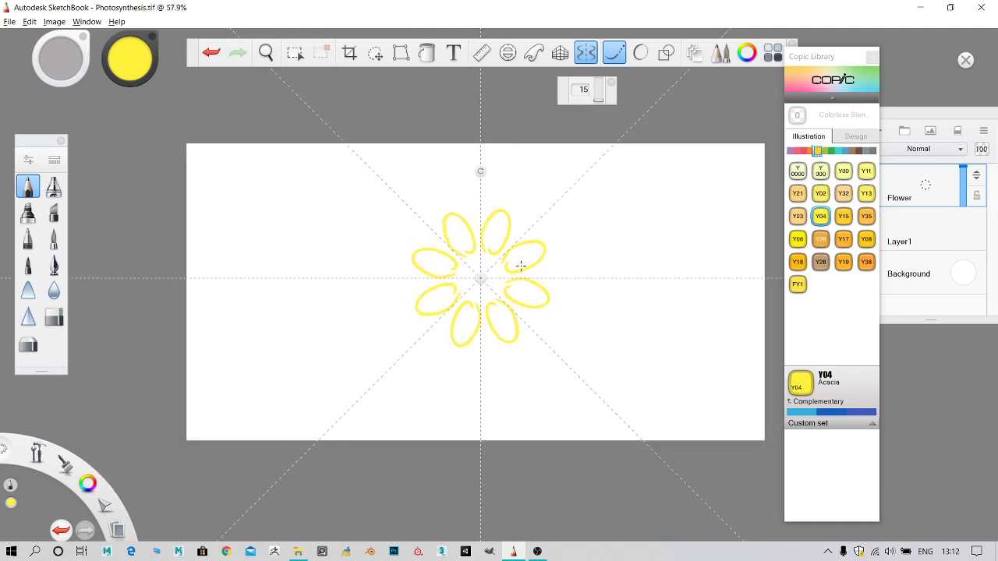
key(ctrl+z)
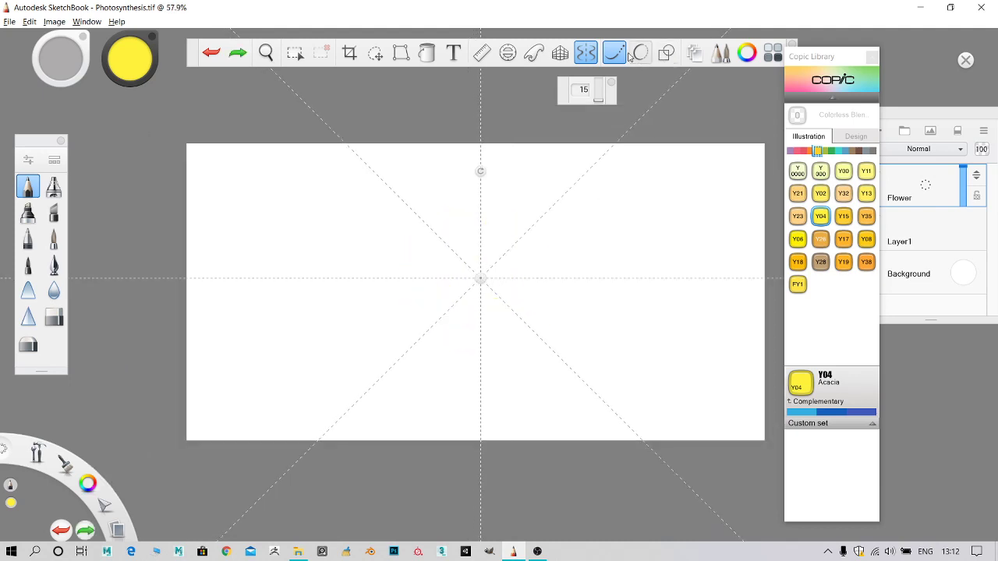
Step: Draw a ring of eight larger, closed yellow petal outlines around the symmetry center on the Flower layer and turn off symmetry
click(691, 51)
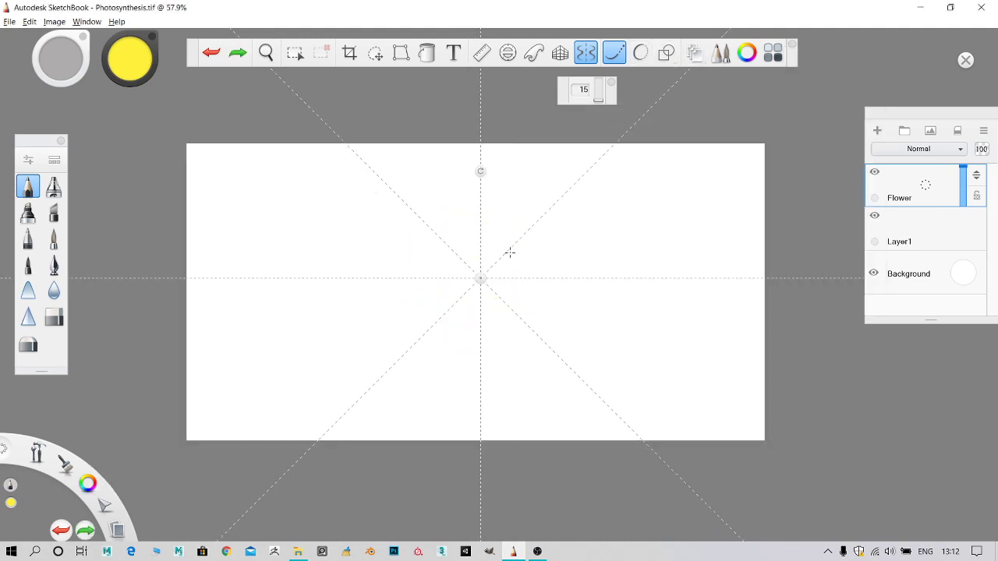
mouse_move(481, 278)
mouse_down()
mouse_move(493, 266)
mouse_move(494, 283)
mouse_move(559, 239)
mouse_up()
mouse_move(572, 241)
mouse_down()
mouse_move(596, 261)
mouse_move(564, 275)
mouse_move(515, 283)
mouse_move(511, 265)
mouse_move(405, 288)
mouse_move(275, 296)
mouse_move(349, 397)
mouse_move(456, 278)
mouse_move(480, 305)
mouse_move(501, 281)
mouse_move(475, 287)
mouse_move(448, 260)
mouse_move(454, 234)
mouse_move(502, 283)
mouse_up()
scroll(538, 285, down, 2)
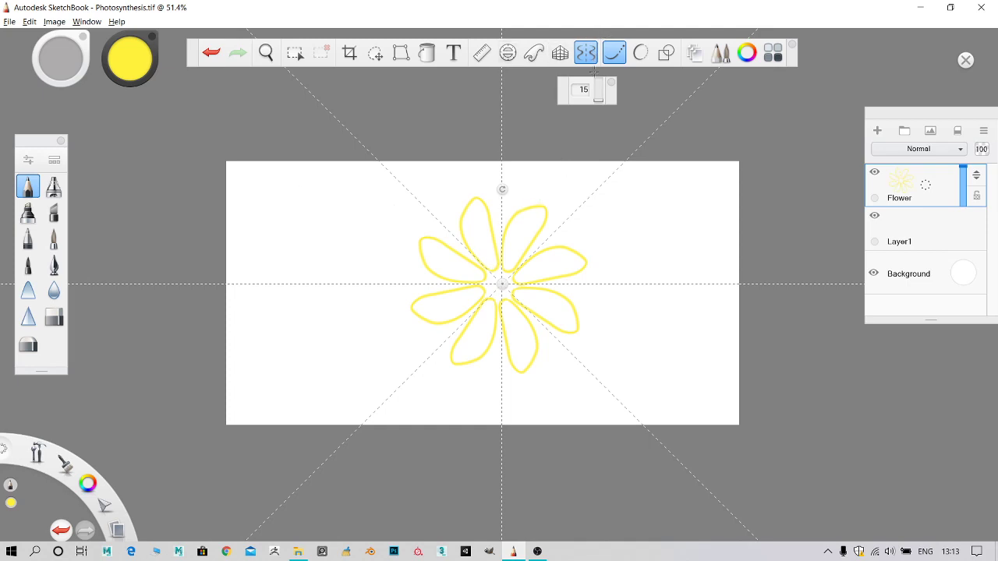
click(586, 52)
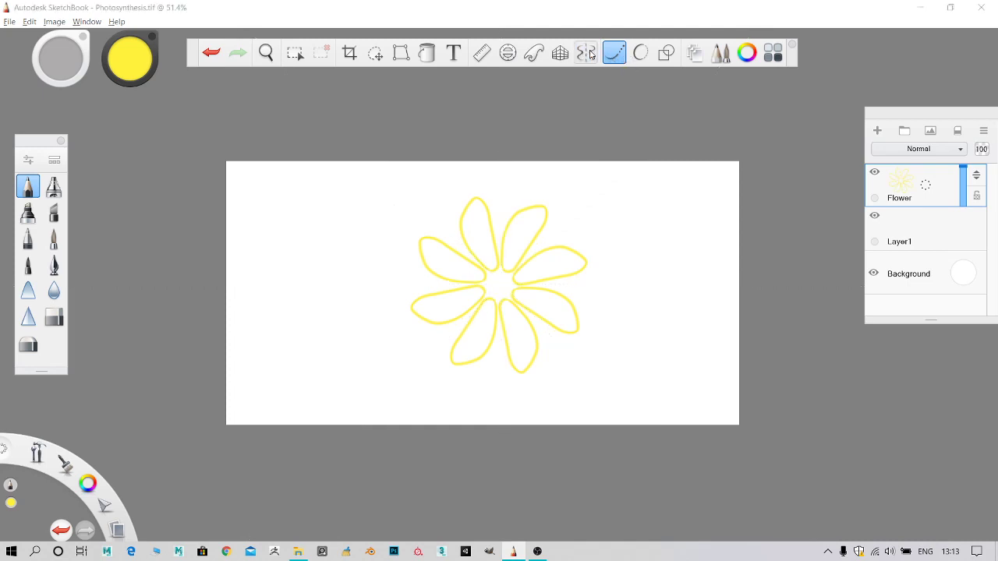
Step: Examine the eight yellow petal outlines up close to check that each one is closed
scroll(540, 329, down, 1)
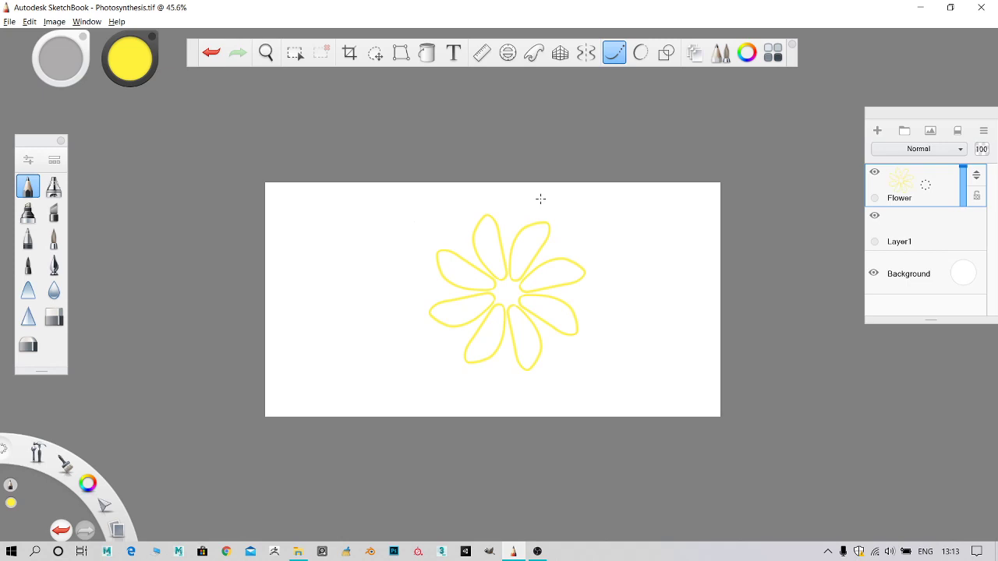
scroll(550, 289, up, 5)
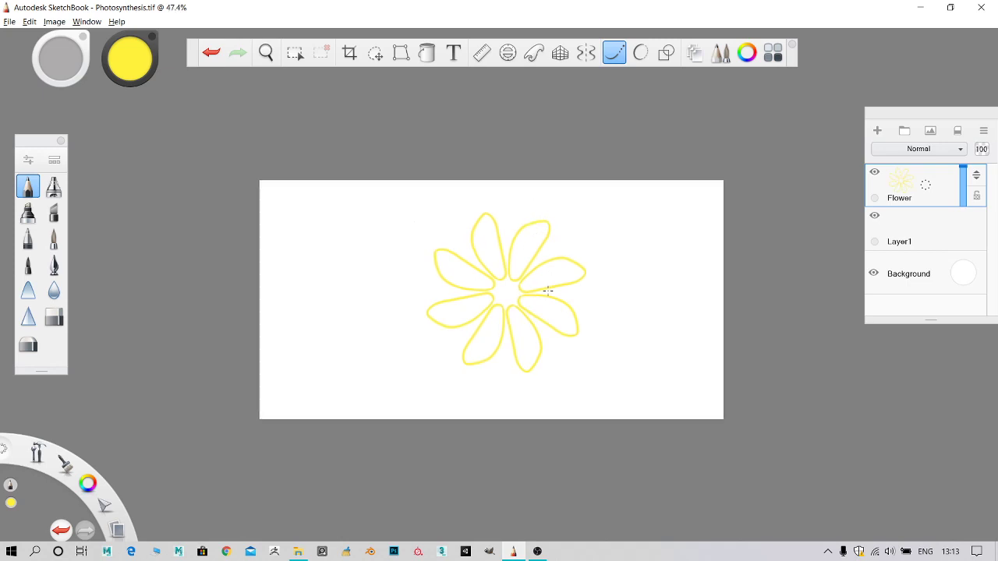
scroll(551, 289, up, 3)
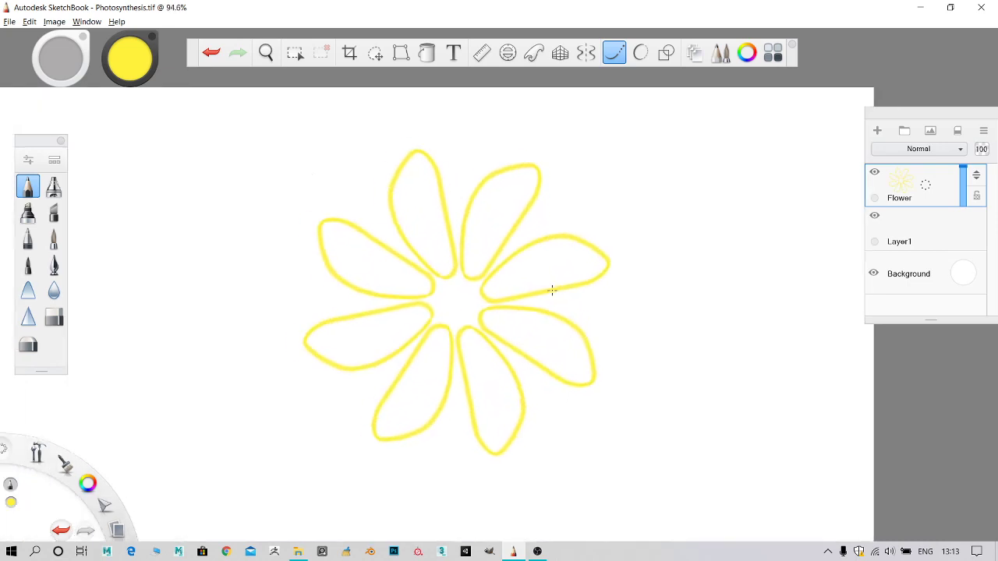
scroll(363, 294, up, 3)
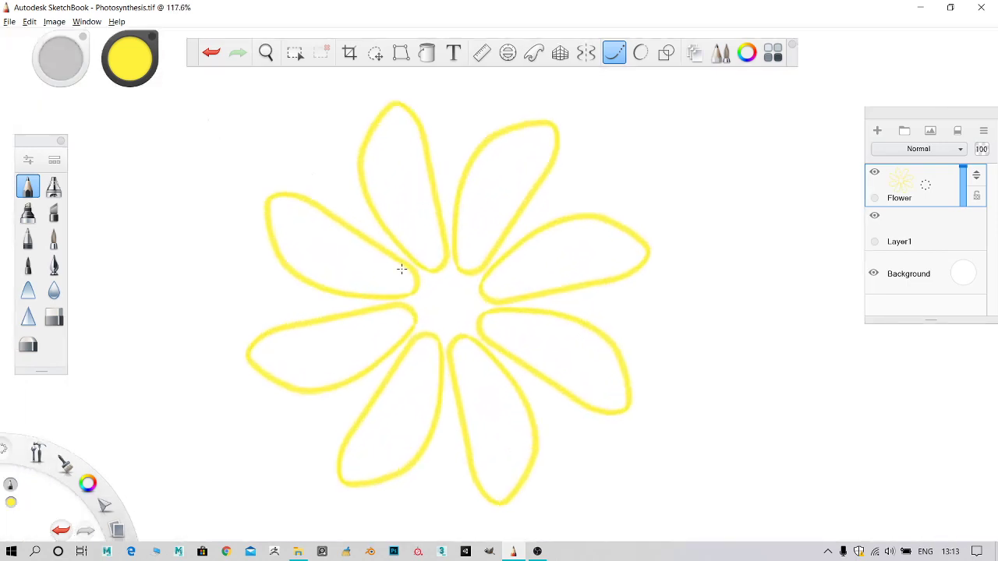
scroll(405, 312, down, 2)
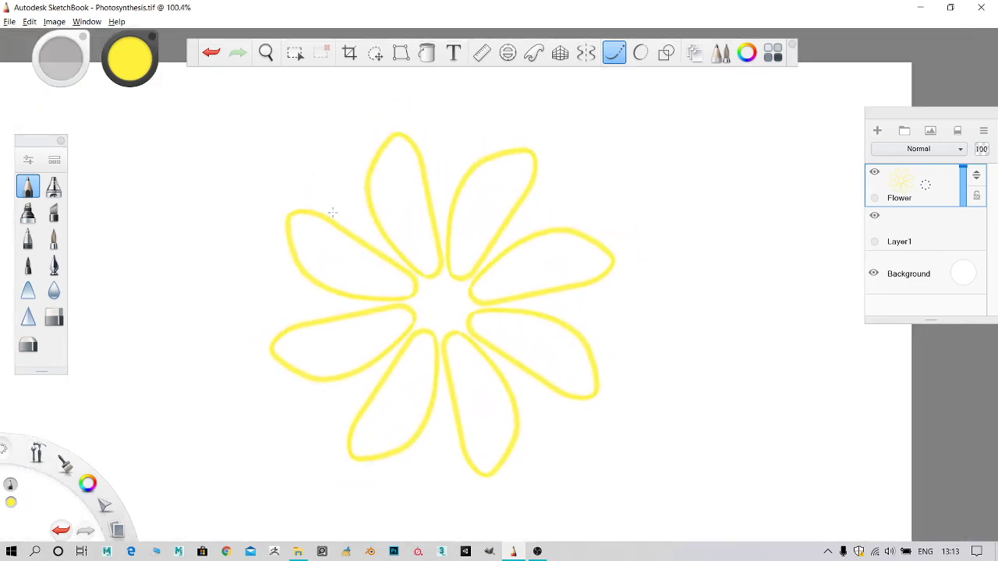
scroll(383, 266, down, 1)
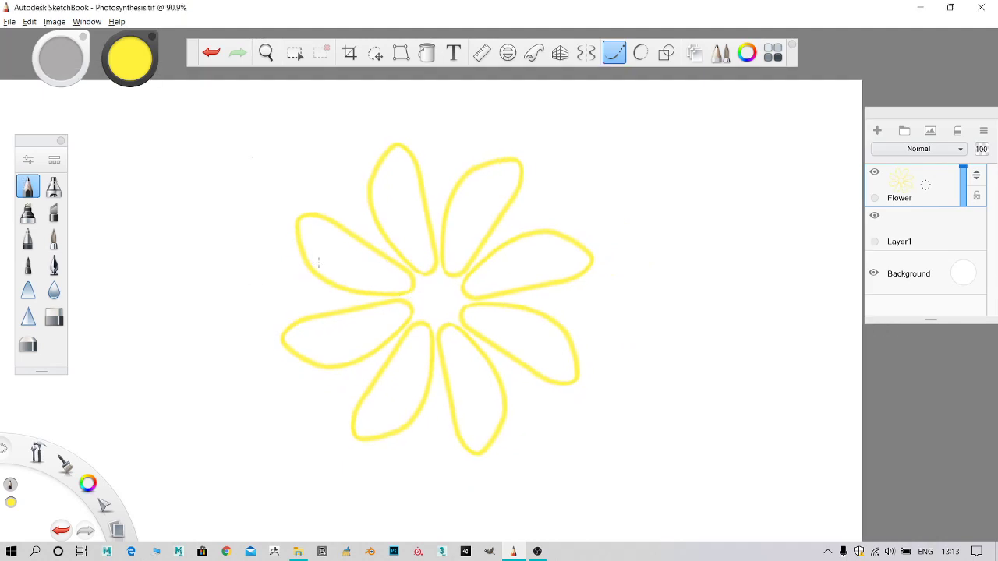
drag(408, 270, 411, 282)
scroll(428, 199, down, 3)
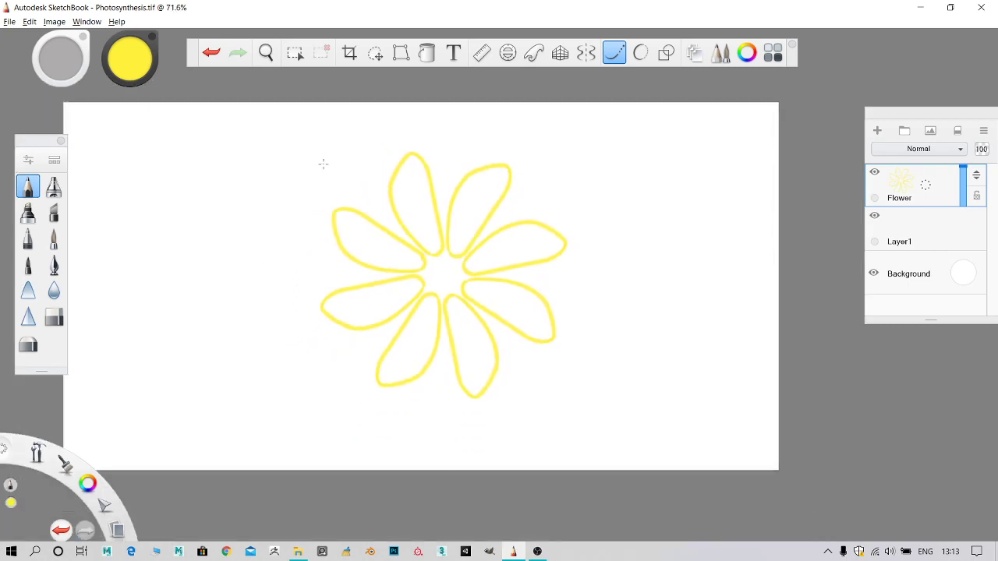
Step: Fill all eight petal outlines with solid yellow using Flood Fill
click(426, 55)
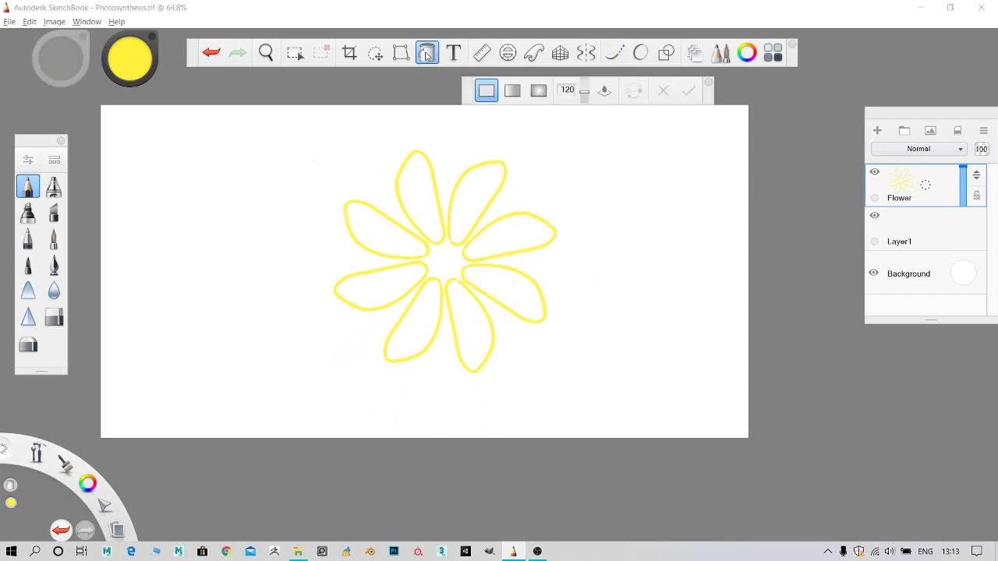
click(485, 200)
click(502, 236)
click(515, 303)
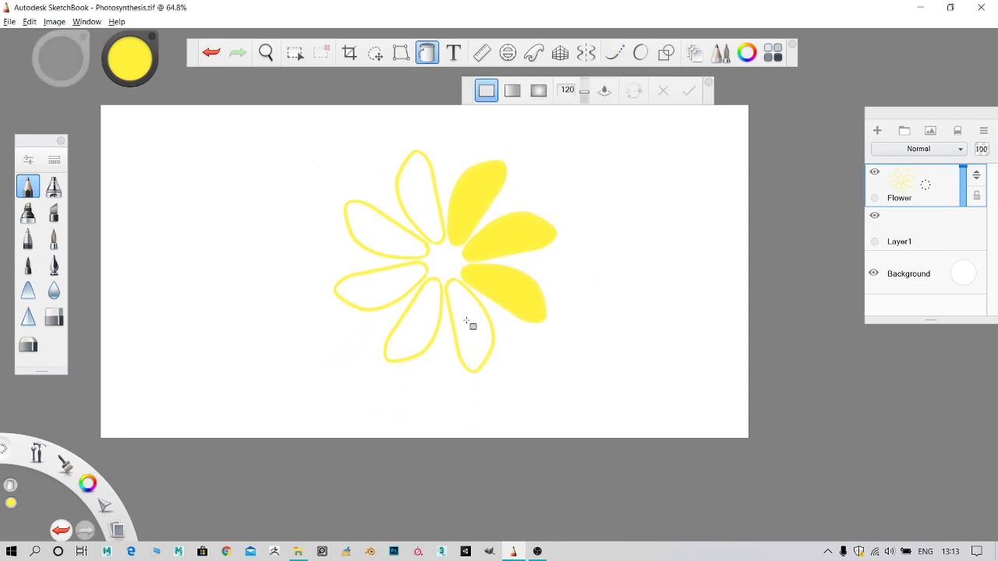
click(467, 323)
click(413, 331)
click(391, 285)
click(391, 254)
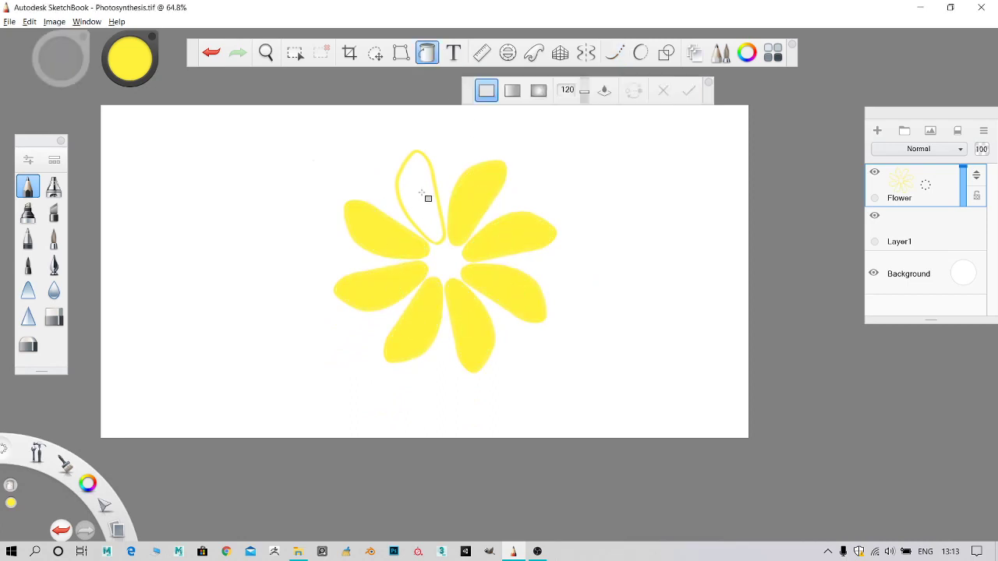
click(422, 194)
Step: Review the filled yellow petals against the whole canvas and at closer range
scroll(437, 234, down, 4)
scroll(446, 242, down, 4)
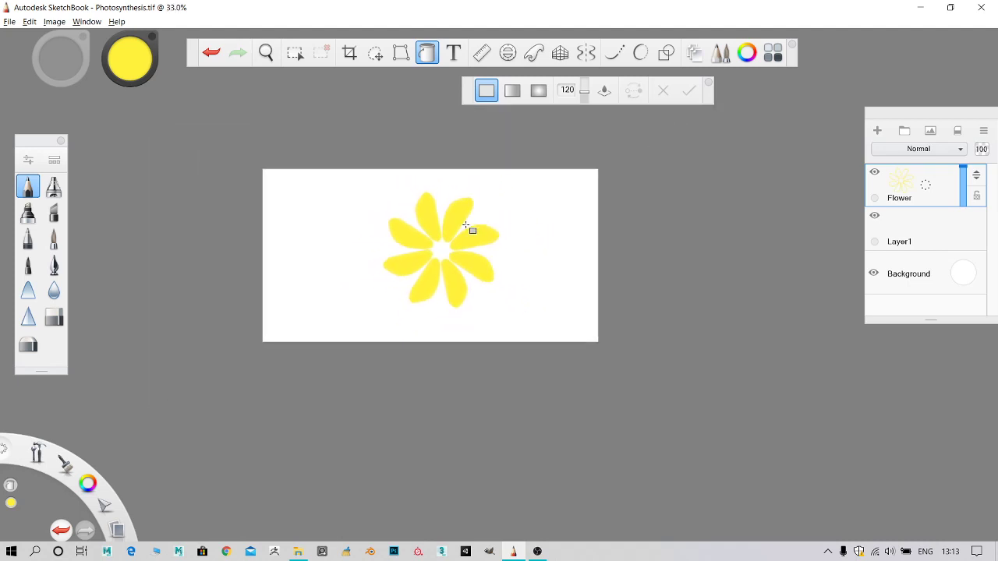
scroll(462, 249, down, 1)
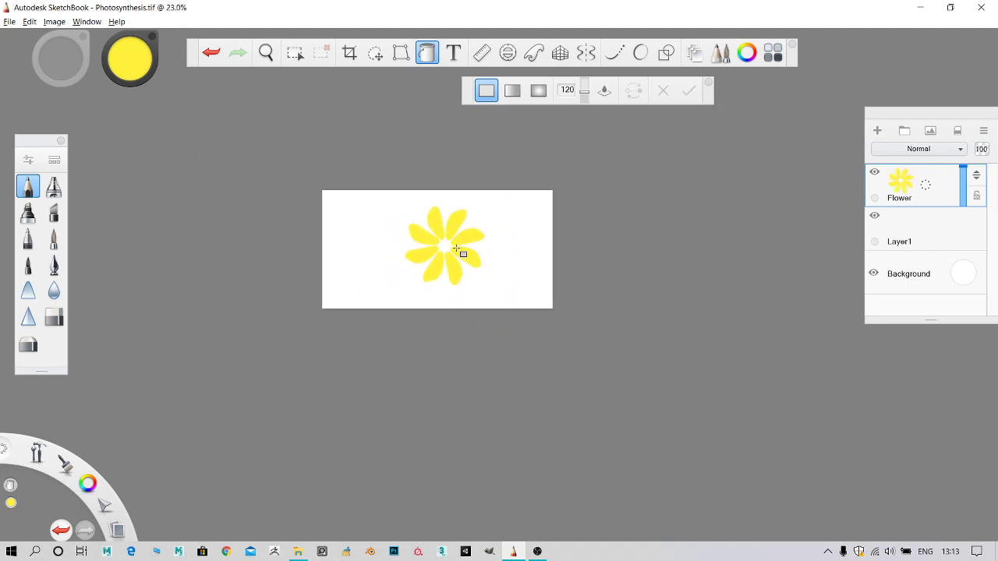
scroll(465, 251, up, 2)
scroll(461, 248, up, 4)
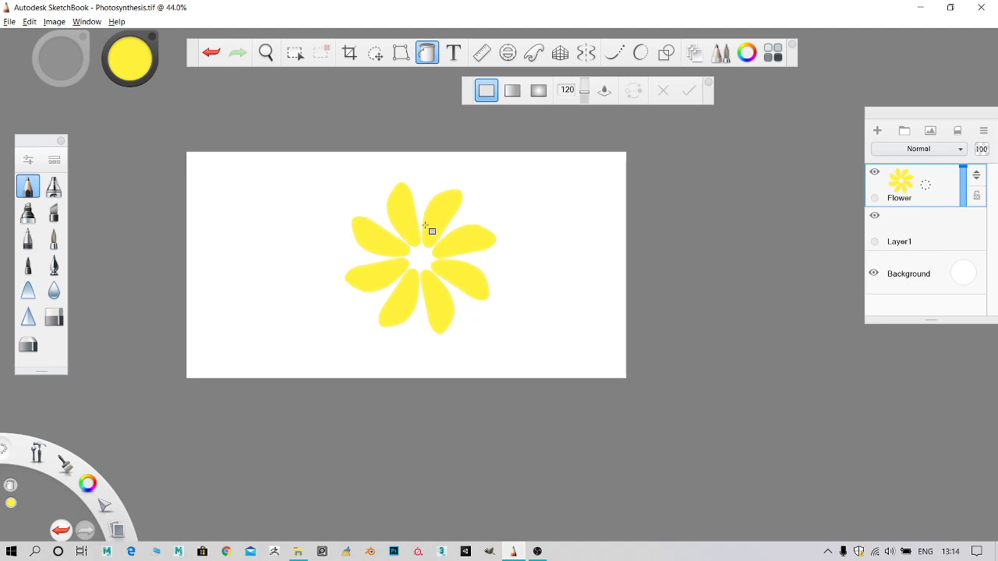
scroll(401, 241, down, 1)
scroll(408, 241, up, 2)
scroll(446, 291, up, 1)
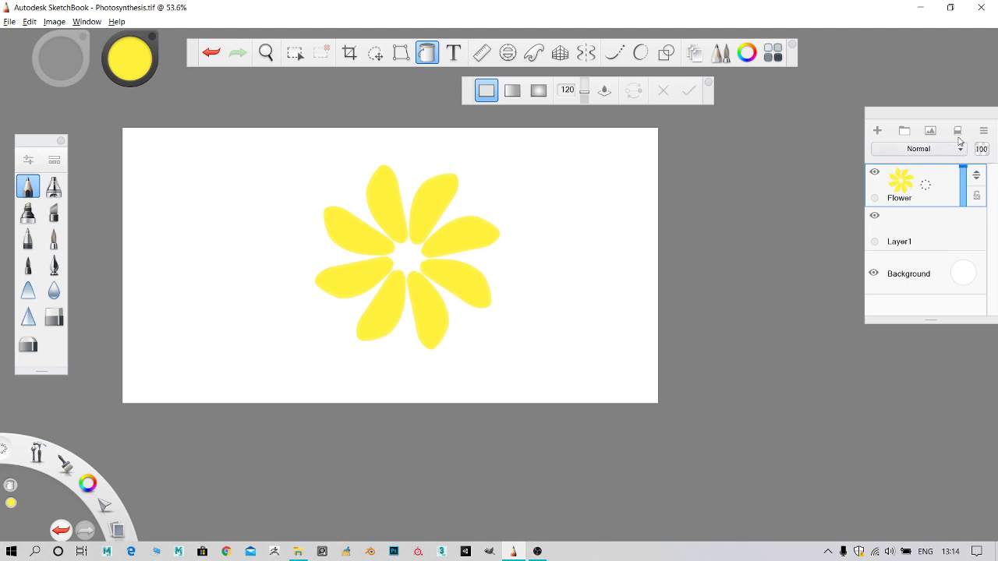
Step: Add a new layer above the Flower layer and name it "Flower centre"
click(984, 131)
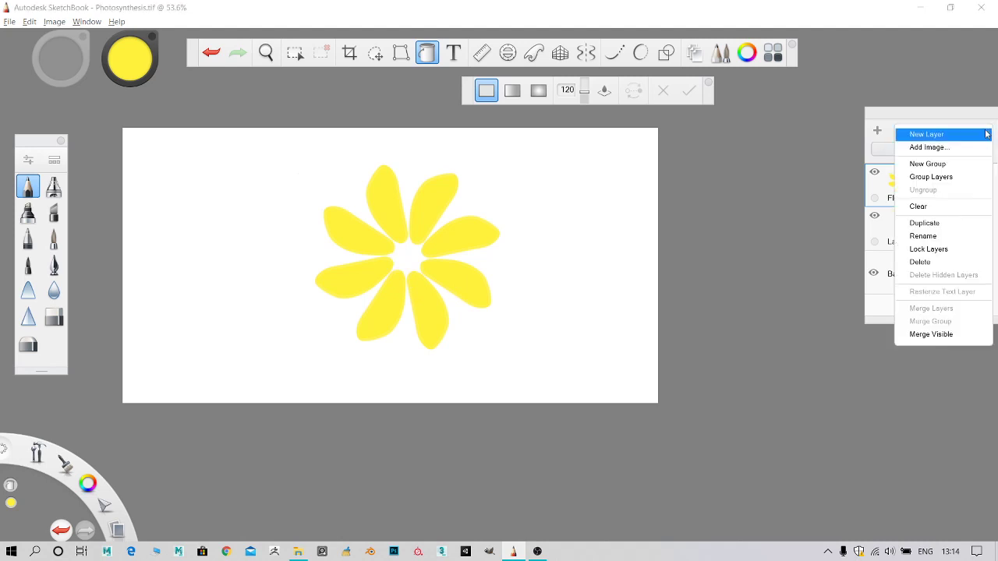
click(912, 134)
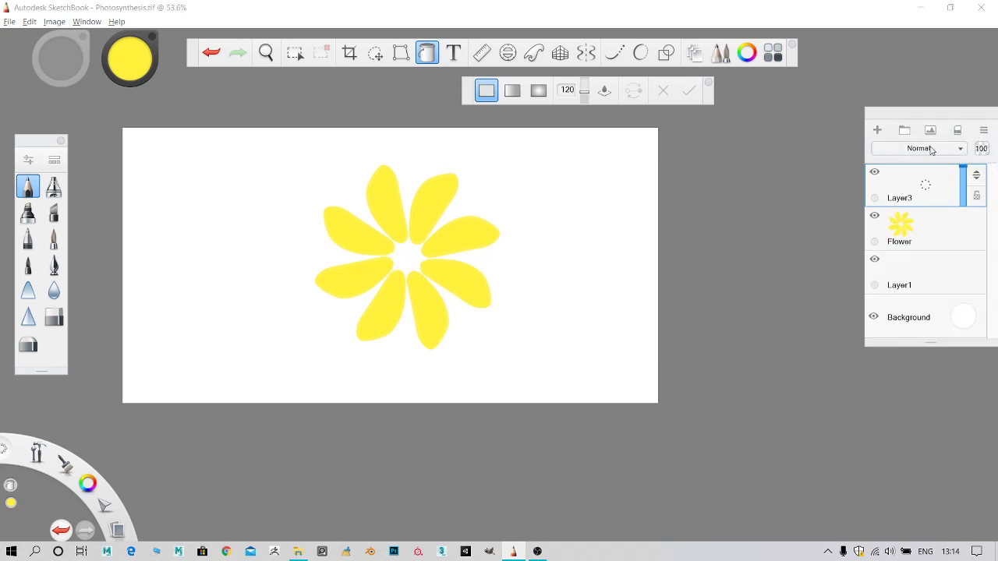
click(984, 131)
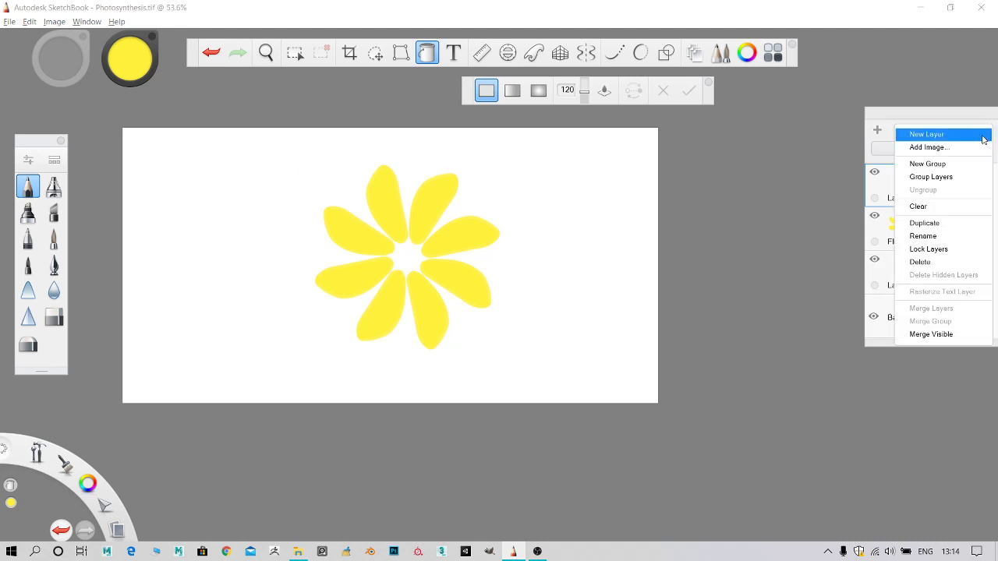
click(946, 238)
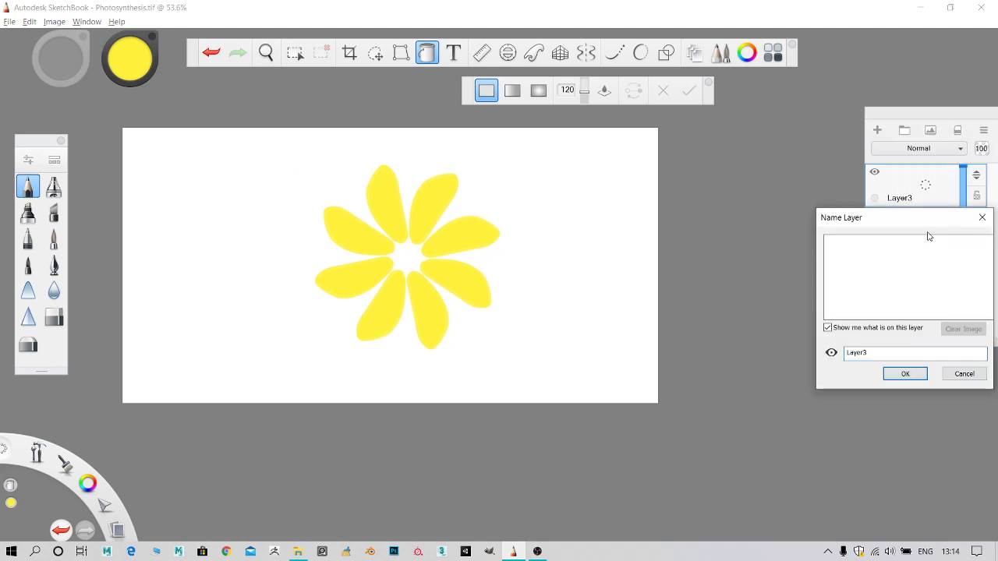
drag(897, 353, 833, 353)
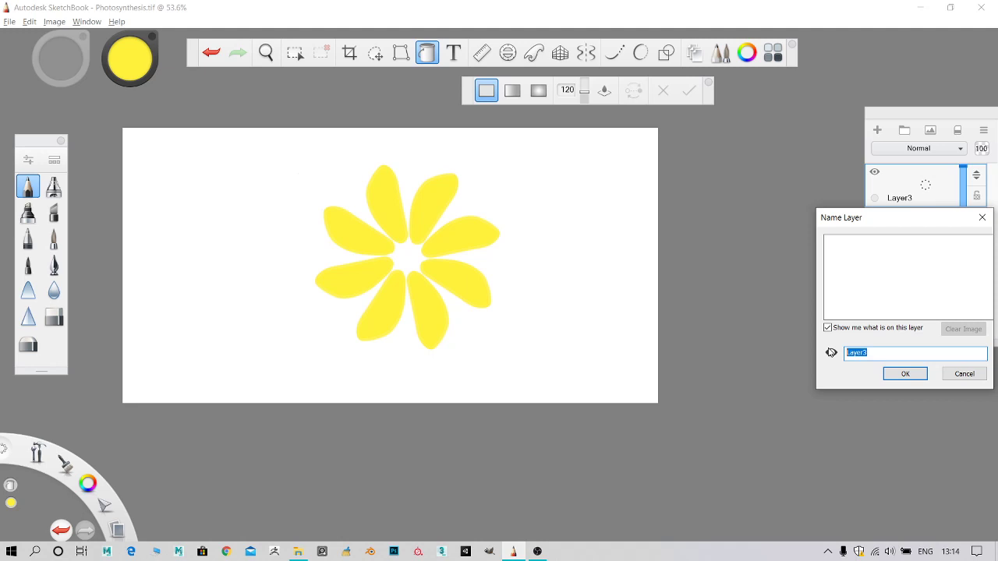
key(BackSpace)
text(Flower centre)
click(918, 374)
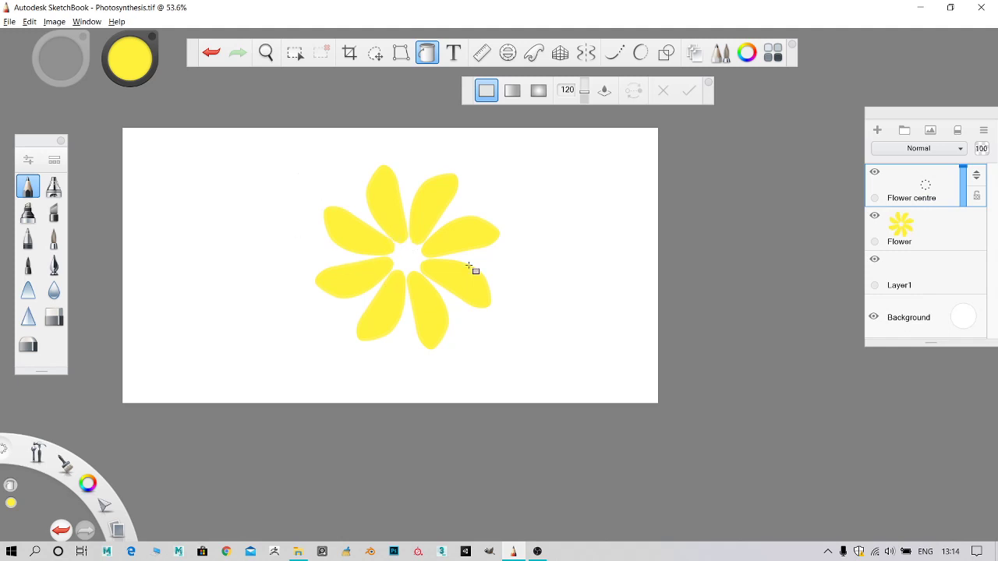
Step: Set up an Ellipse guide as a small circle centered on the flower, overlapping the inner tips of the petals
scroll(406, 261, up, 3)
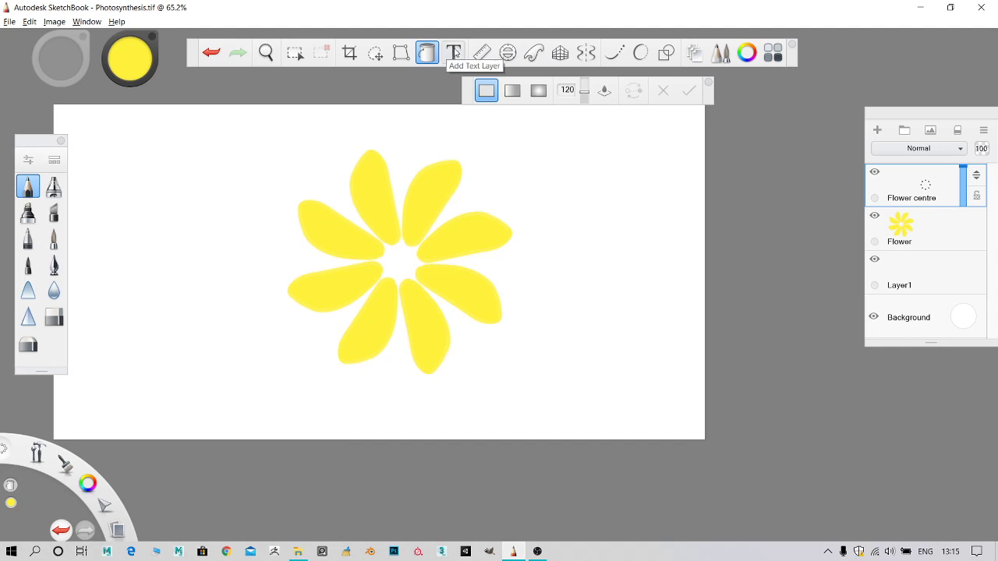
click(507, 52)
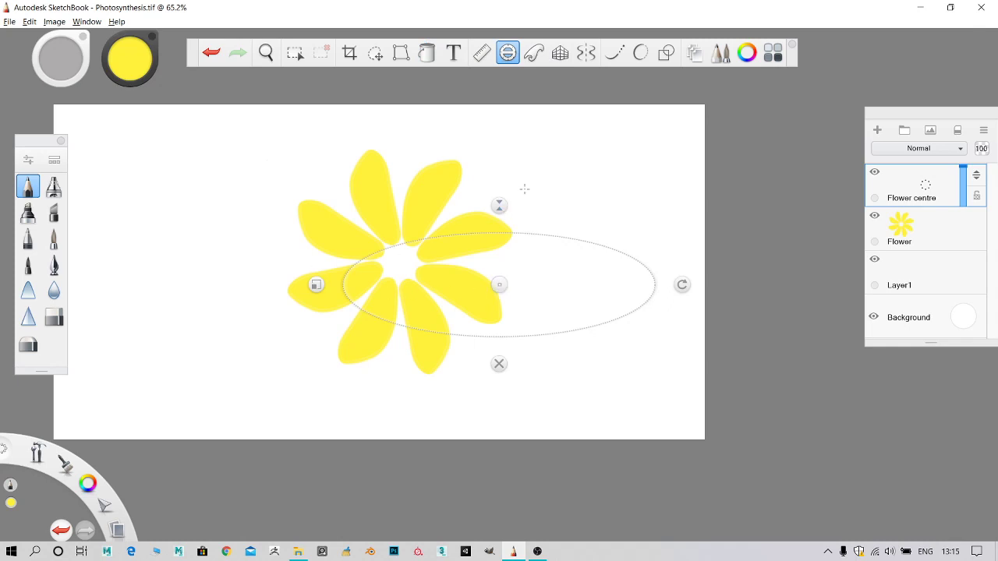
click(507, 55)
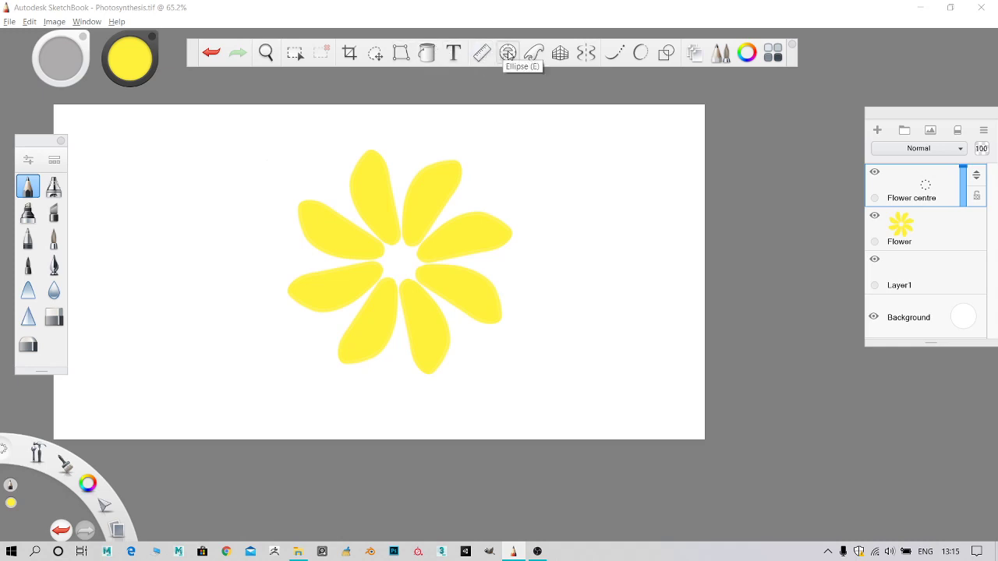
click(508, 53)
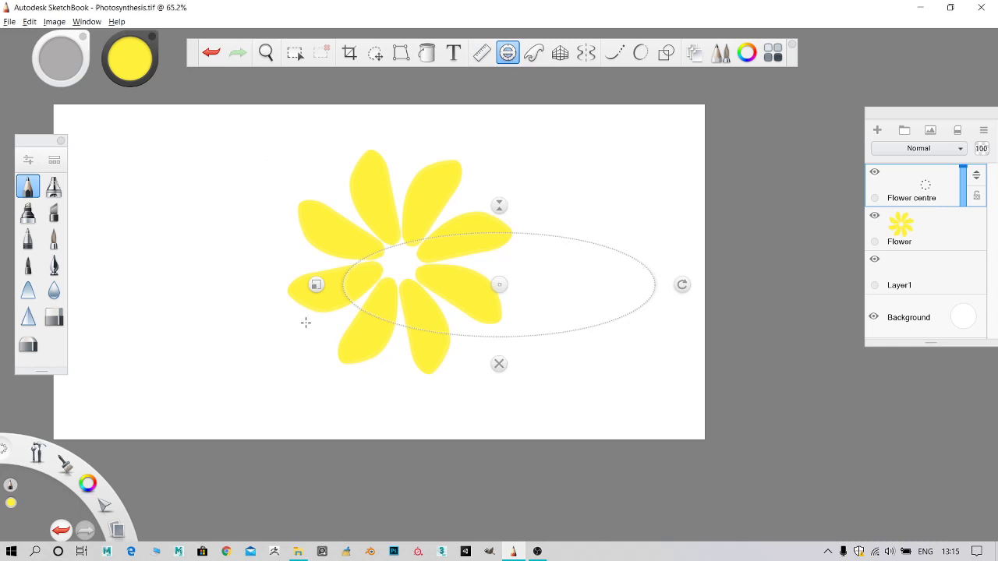
drag(499, 285, 403, 262)
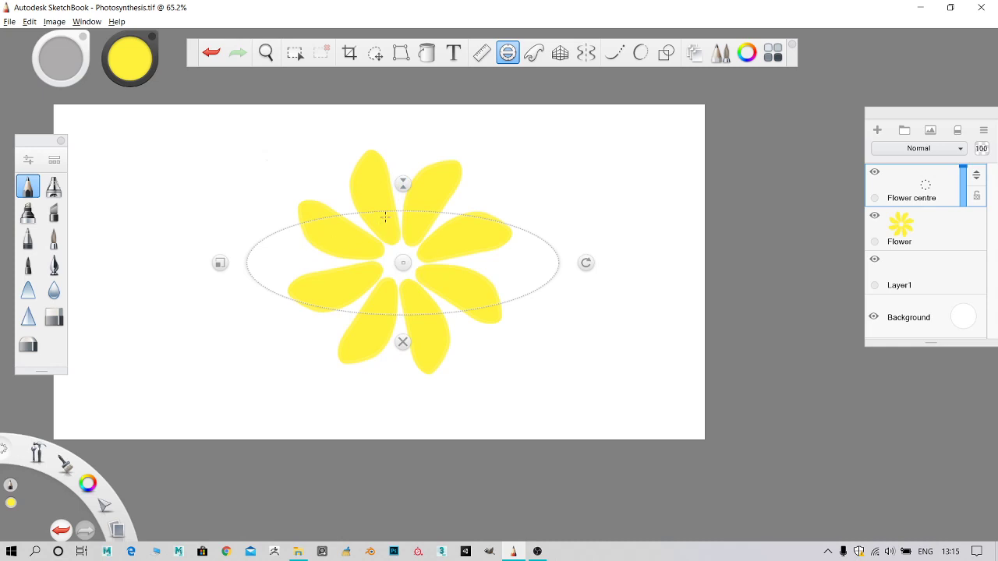
click(401, 183)
click(401, 183)
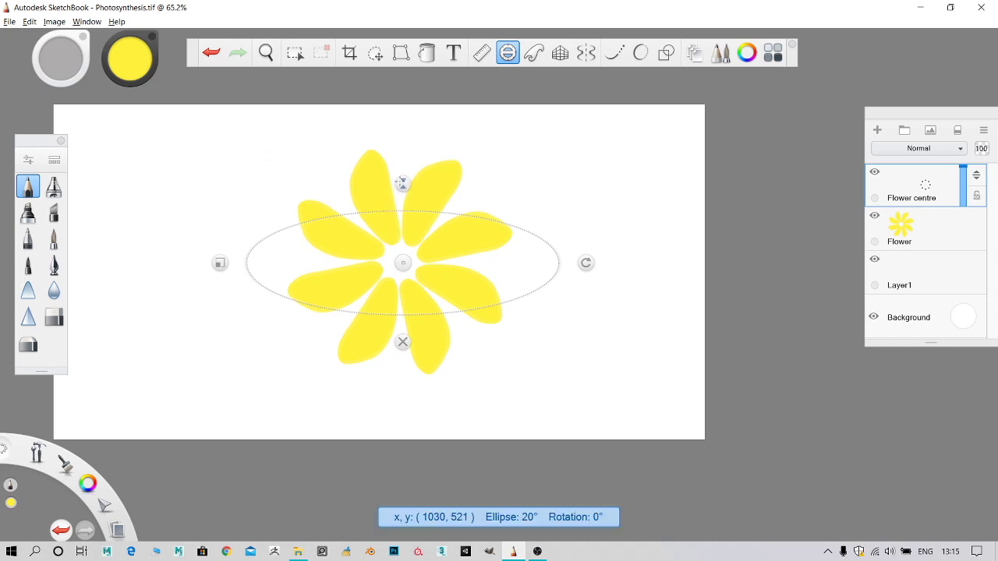
drag(401, 183, 402, 22)
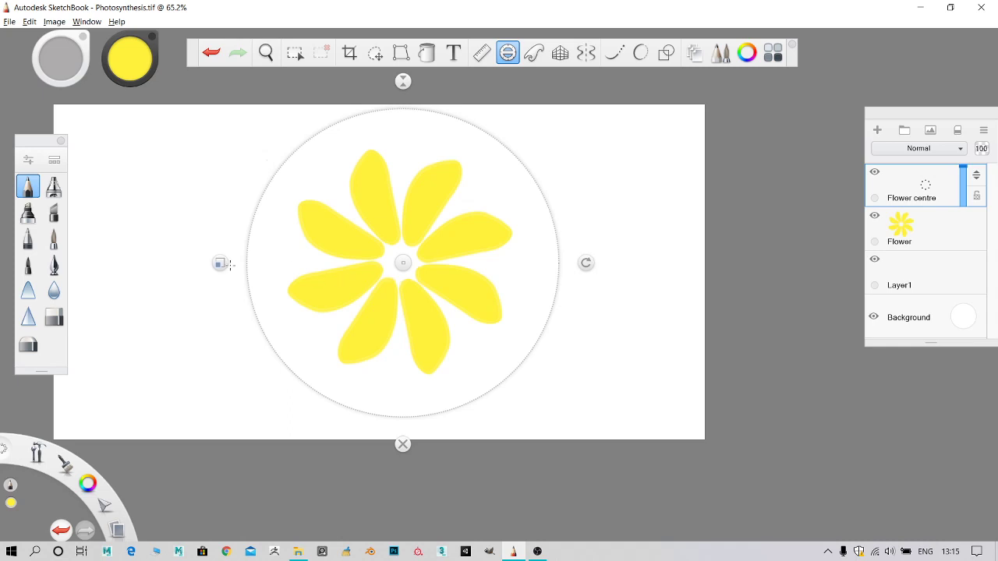
drag(219, 263, 398, 261)
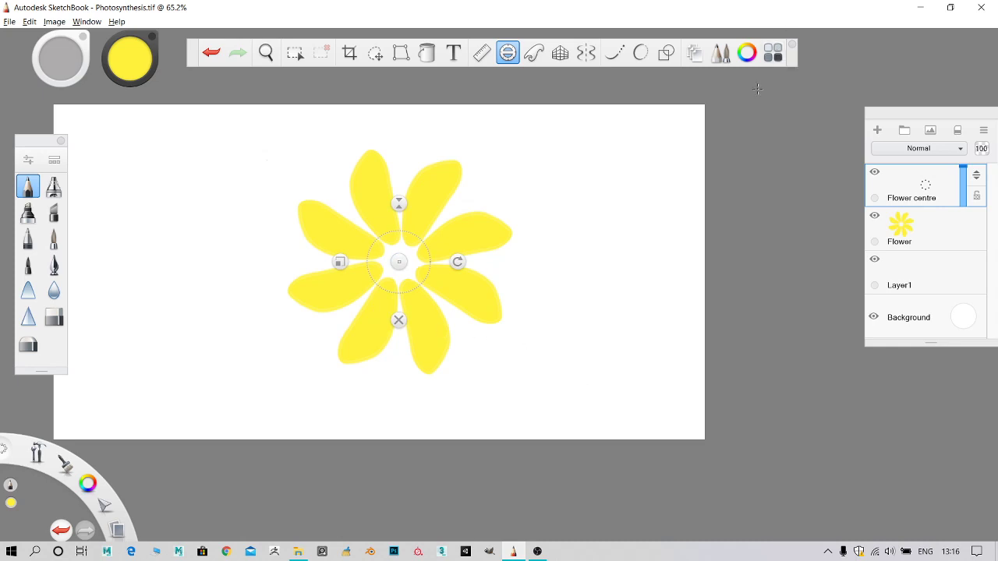
Step: Pick E09 Burnt Sienna from the brown range of the Copic Library as the drawing color
click(773, 53)
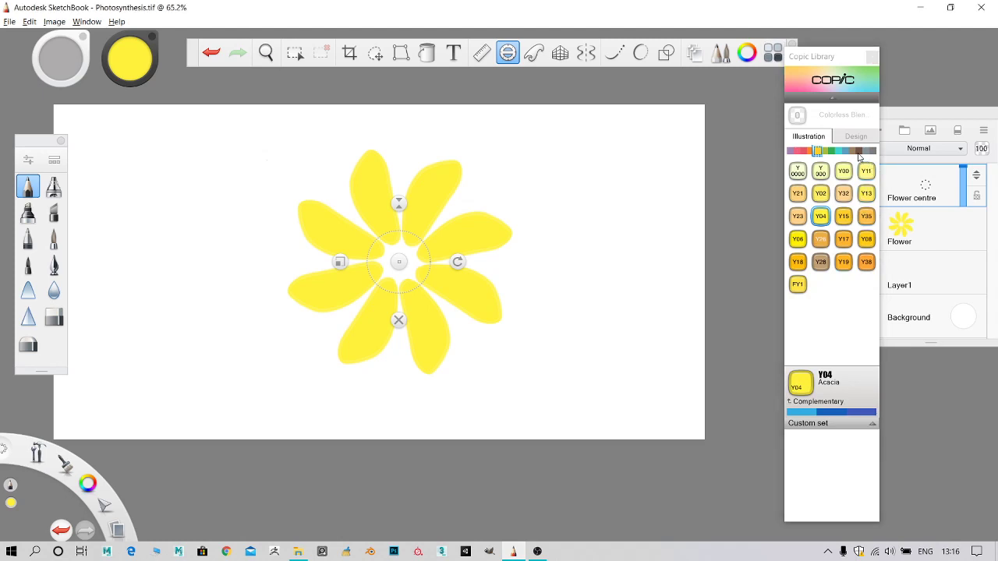
click(857, 151)
click(846, 151)
click(855, 152)
click(858, 153)
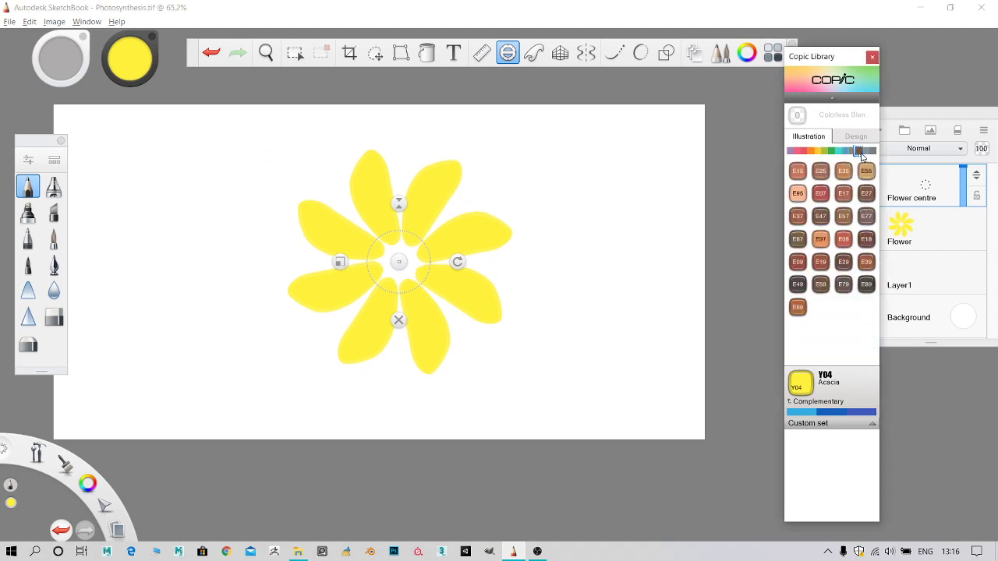
click(797, 263)
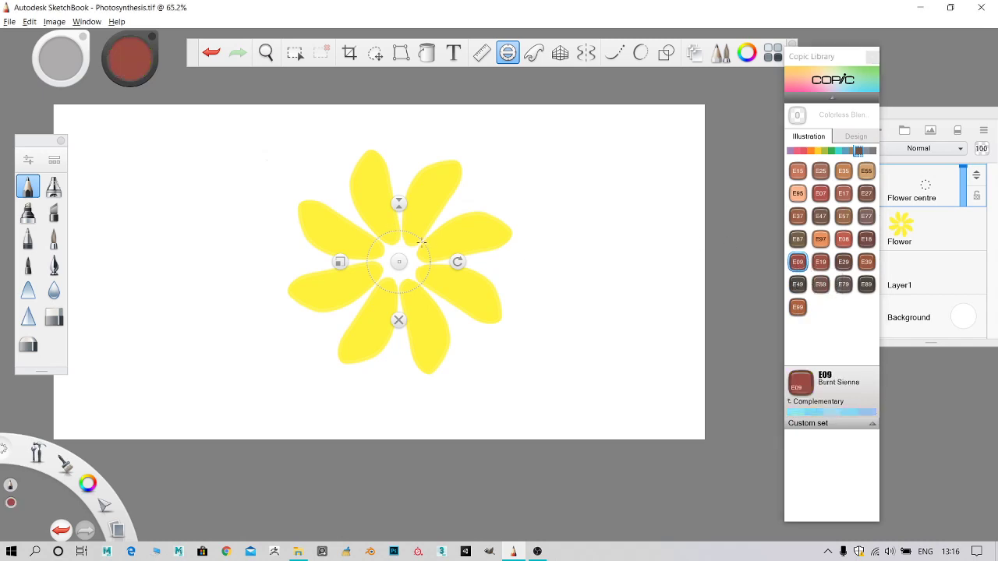
Step: Trace a closed Burnt Sienna circle along the Ellipse guide on the Flower centre layer, then turn off the guide
mouse_move(421, 244)
mouse_down()
mouse_move(429, 254)
mouse_move(417, 287)
mouse_move(374, 279)
mouse_move(382, 250)
mouse_move(417, 239)
mouse_move(433, 246)
mouse_up()
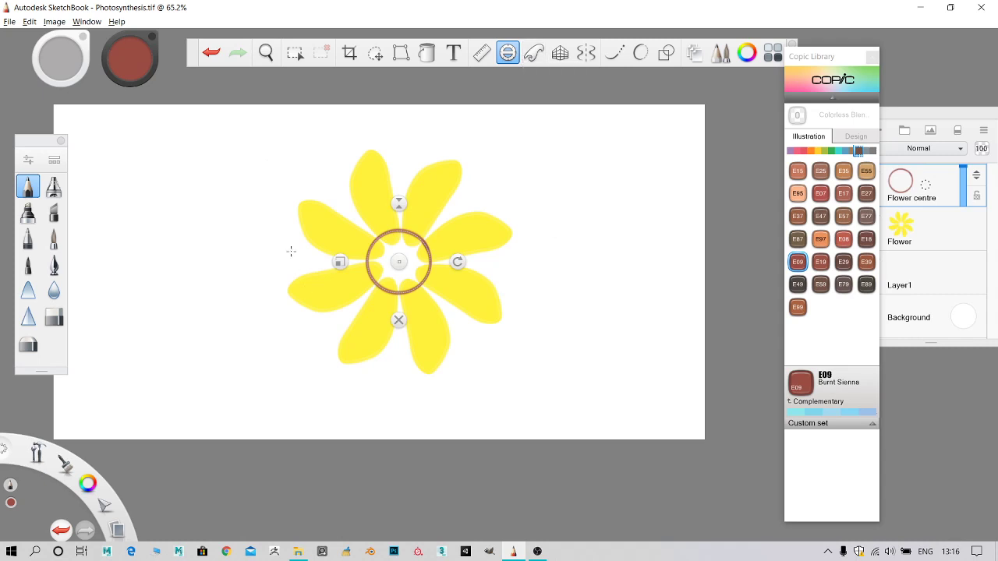
click(398, 321)
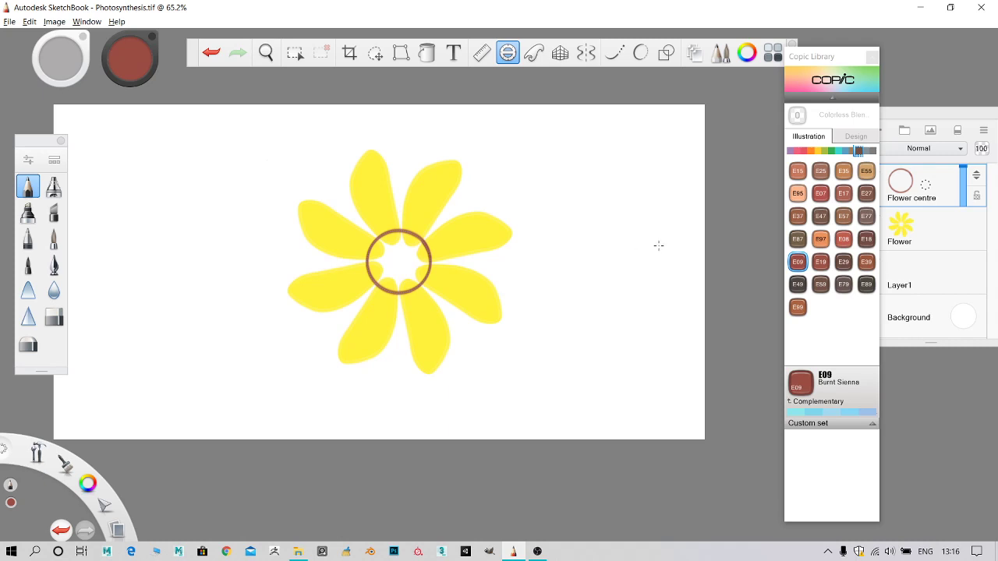
drag(503, 356, 483, 346)
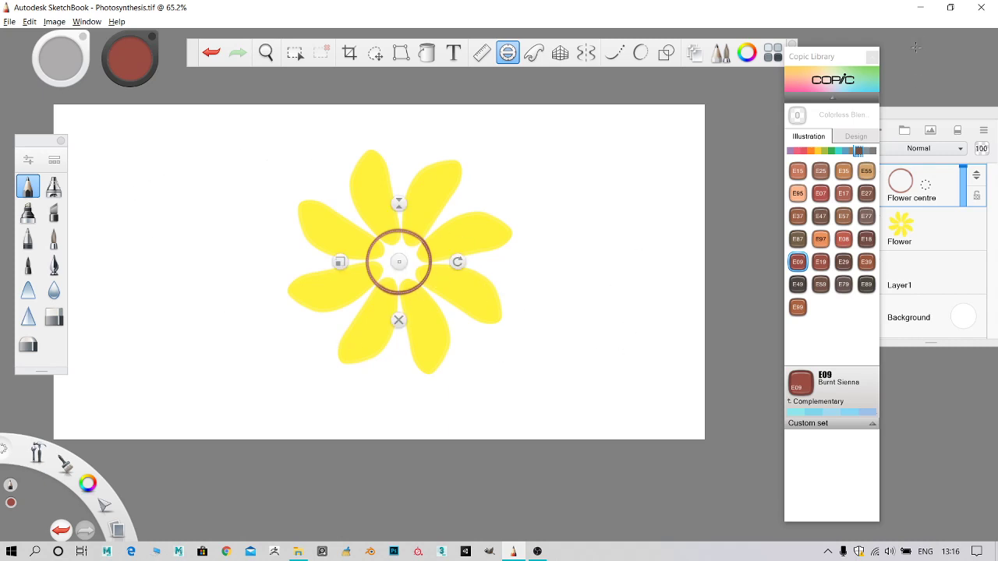
click(873, 58)
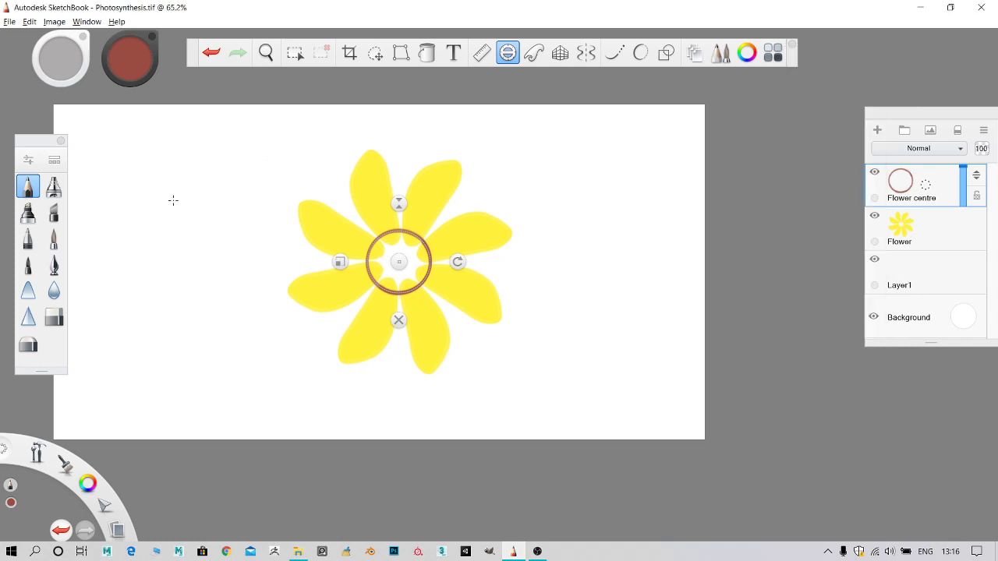
click(509, 52)
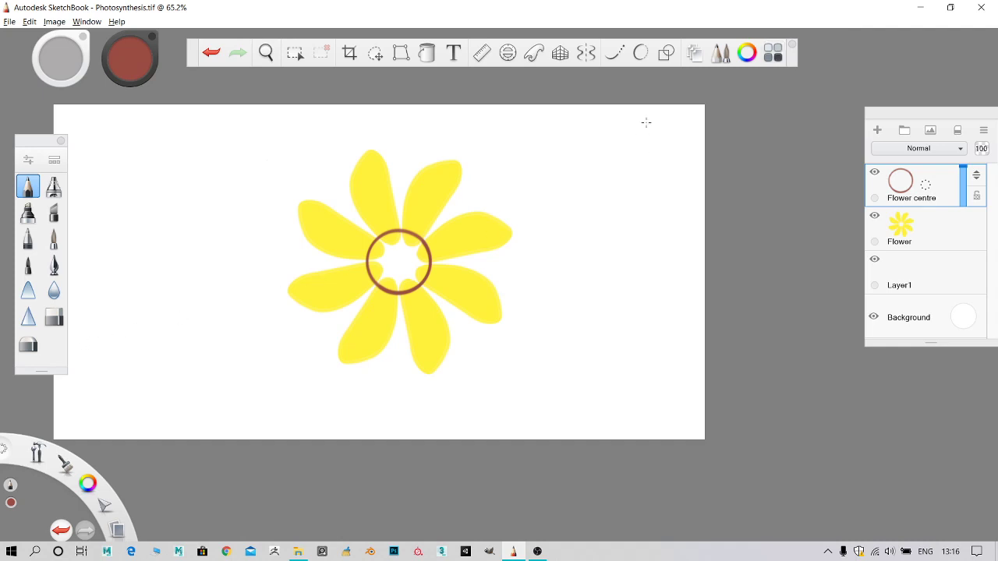
Step: Fill the inside of the center circle with Copic E08 Brown using a solid Flood Fill
click(773, 52)
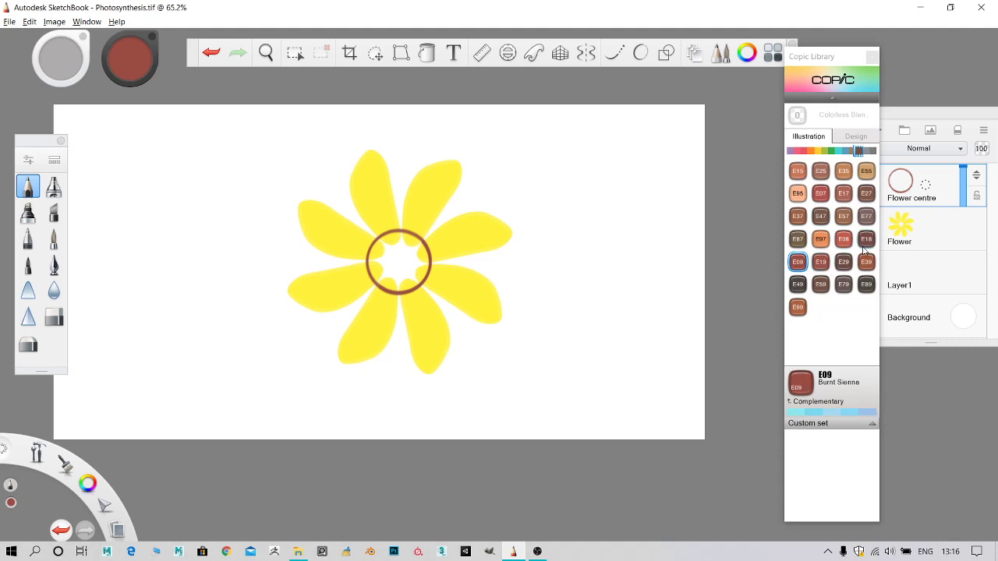
click(851, 241)
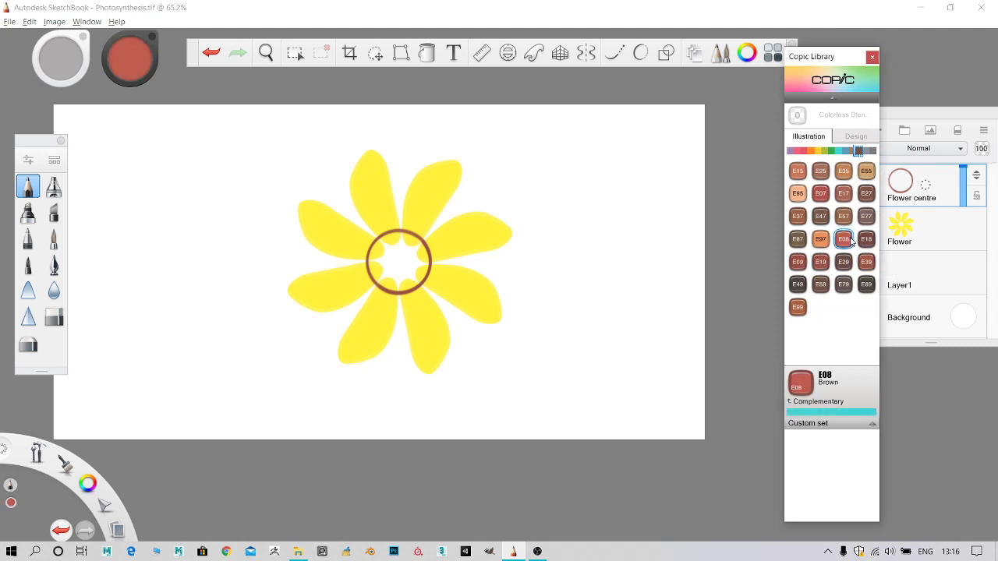
click(875, 58)
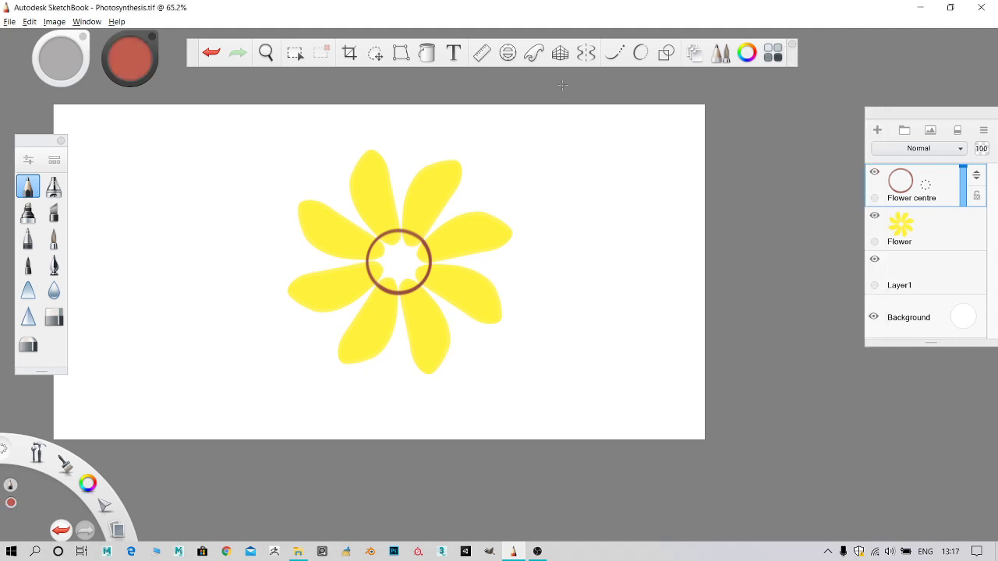
click(428, 53)
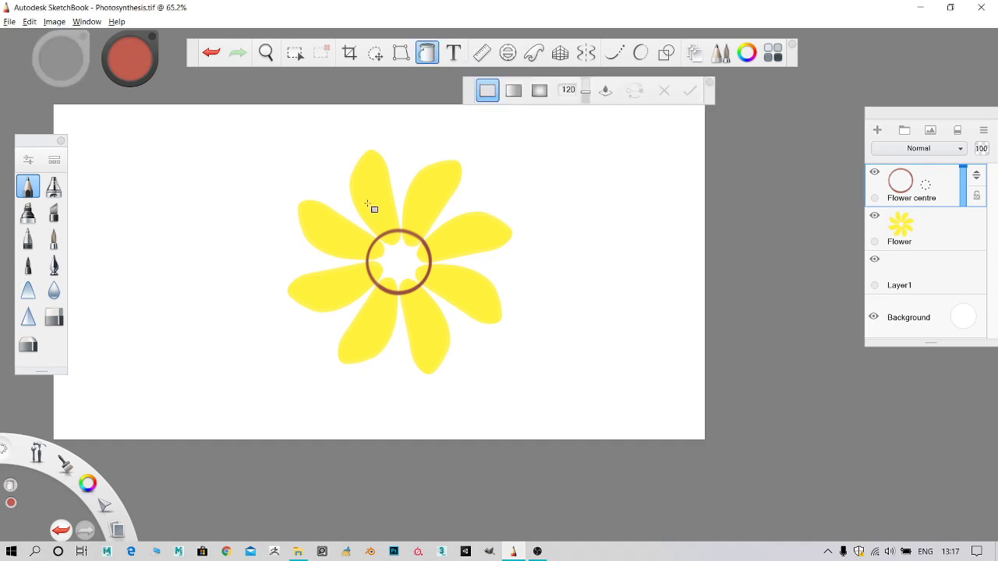
click(397, 258)
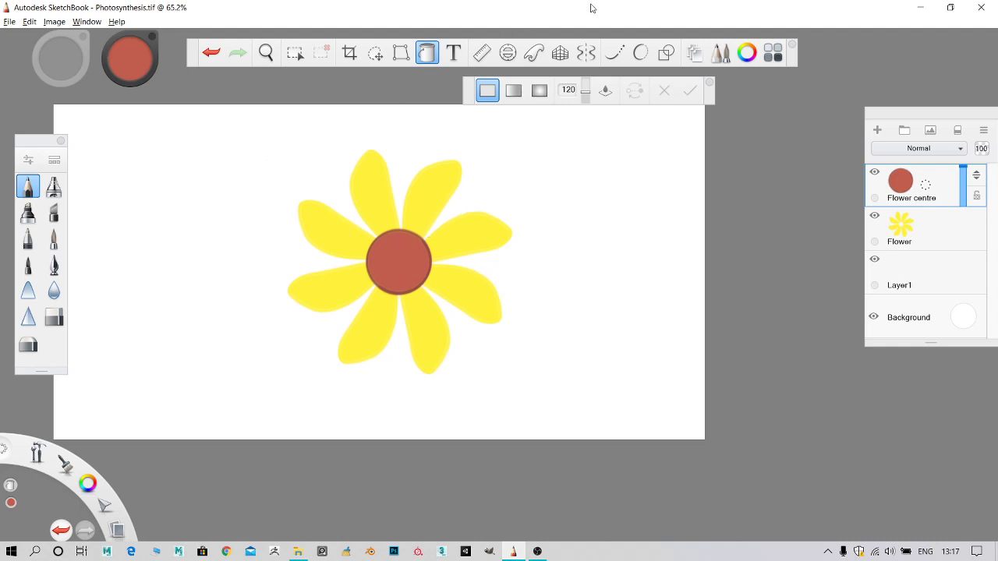
click(427, 52)
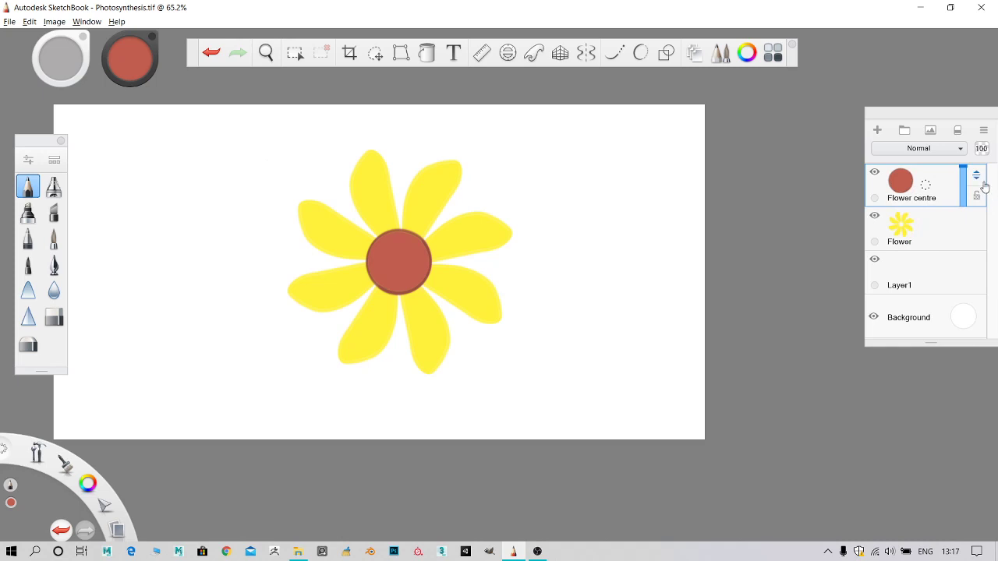
Step: Move the Flower centre layer beneath Layer1, then return it to the top of the layer stack
click(957, 238)
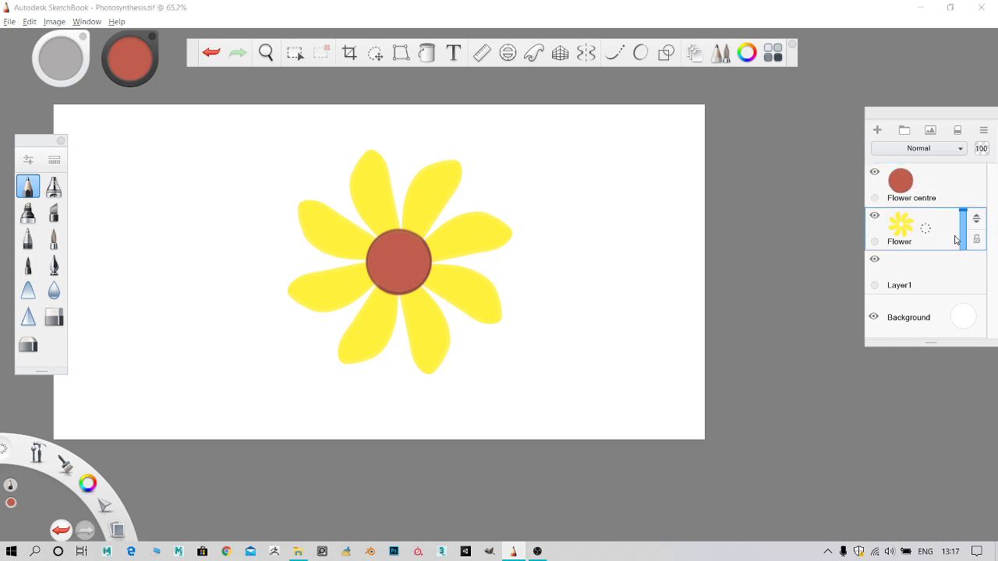
click(943, 190)
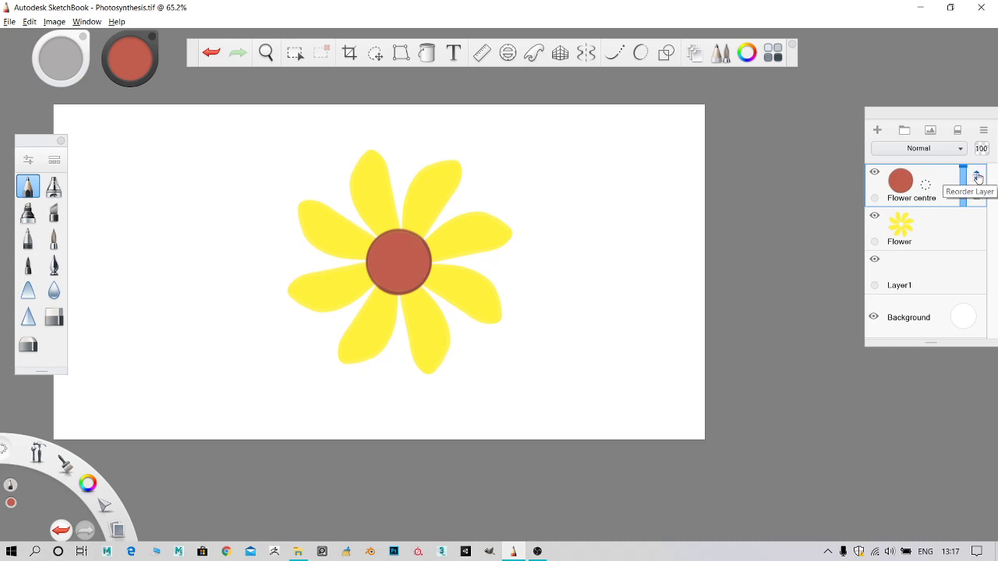
drag(978, 179, 967, 260)
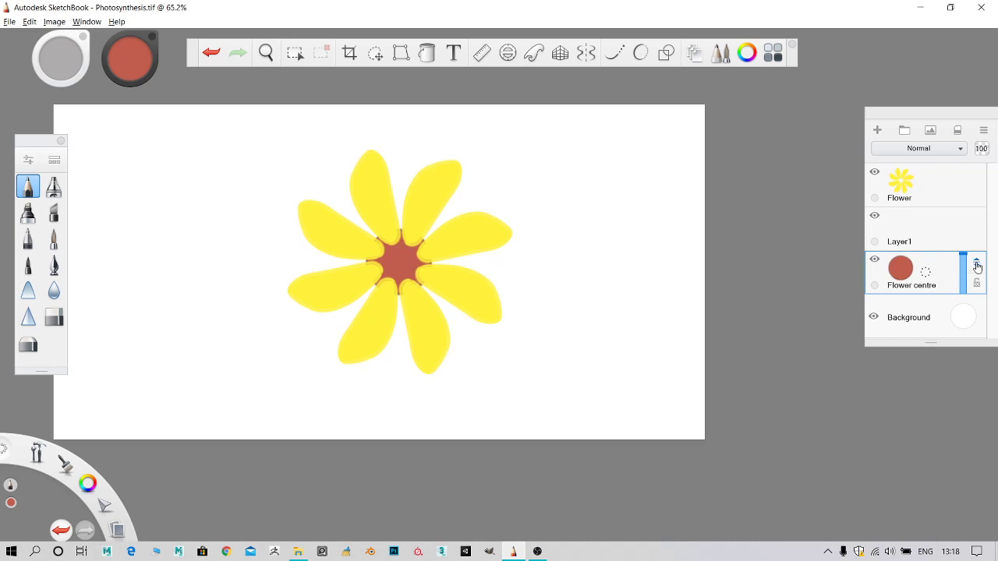
drag(975, 265, 974, 178)
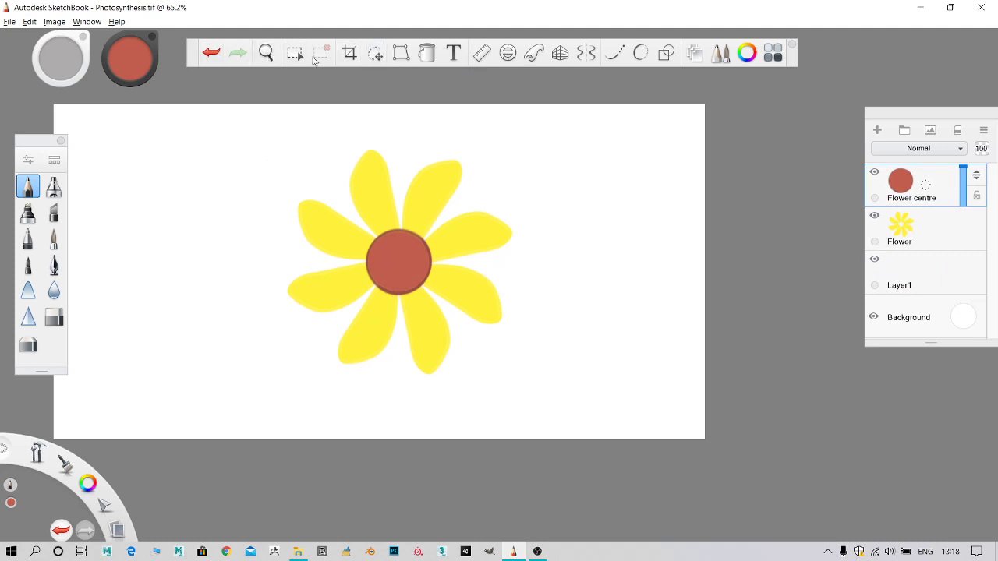
Step: Scale the brown circle on the Flower centre layer down slightly with the Nudge/Transform puck, keeping it centred between the petals
click(375, 53)
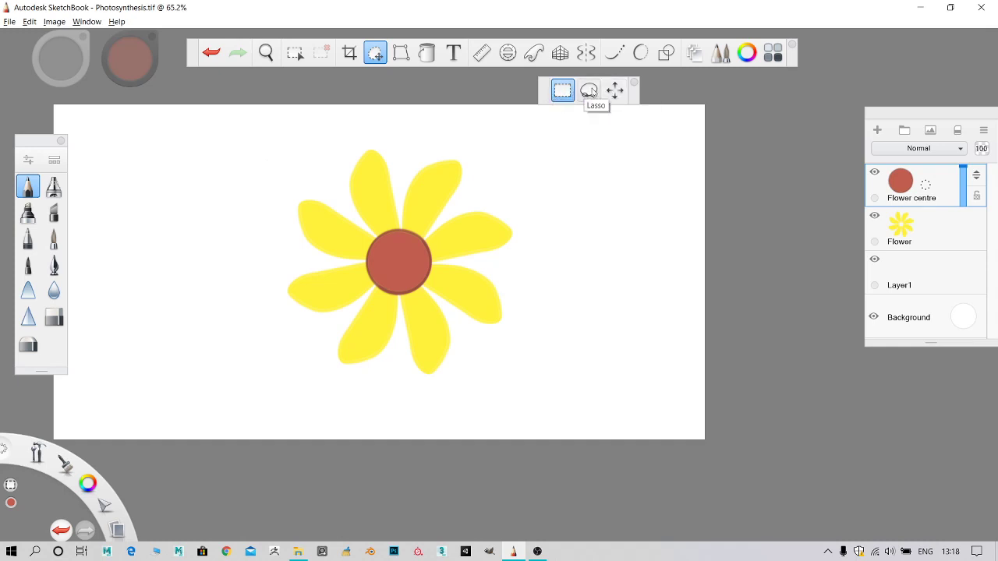
click(614, 90)
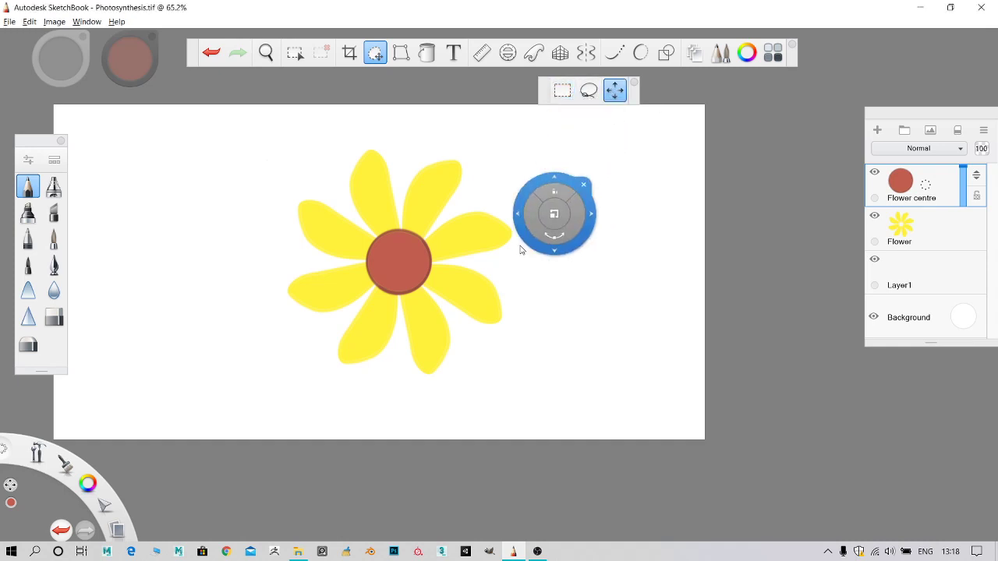
click(451, 243)
drag(450, 245, 451, 266)
click(450, 267)
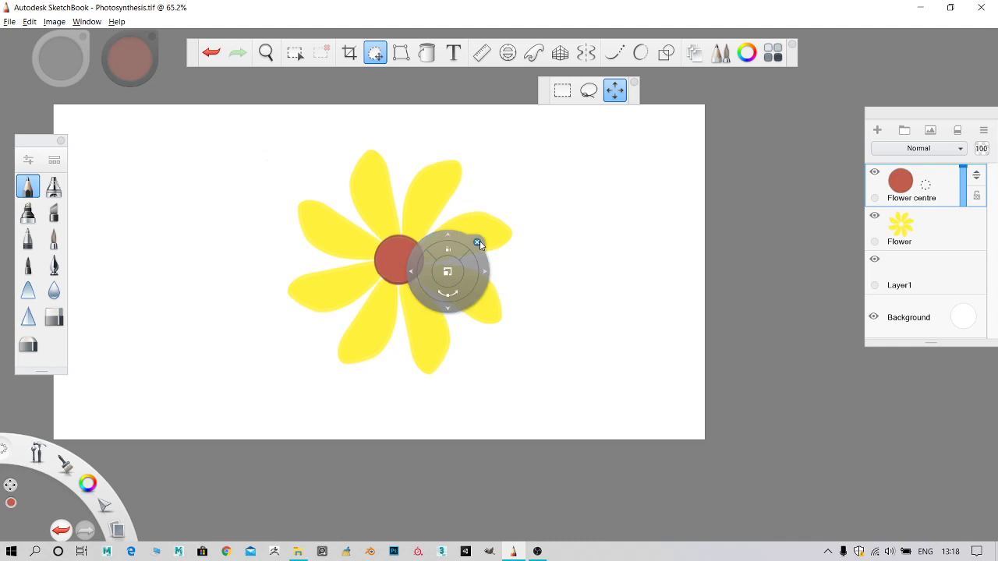
click(483, 239)
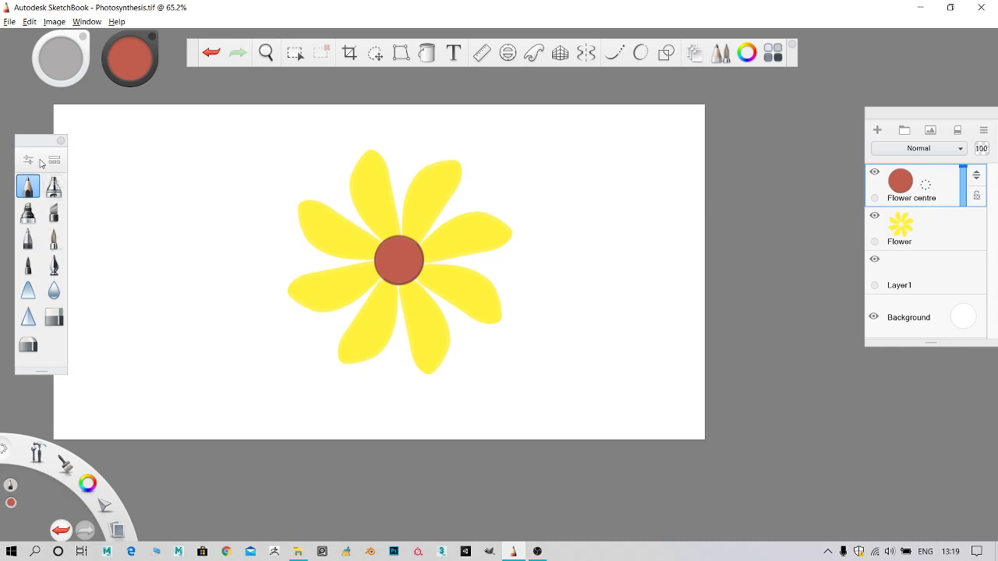
Step: Choose the Charcoal brush from the Texture set of the Brush Library and change the drawing color to black
drag(41, 150, 42, 143)
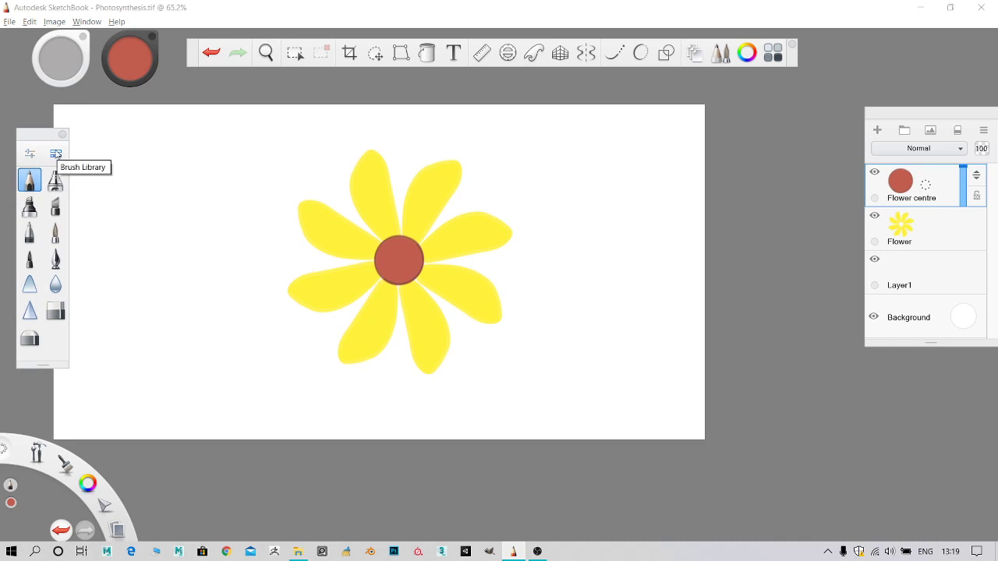
click(56, 154)
drag(261, 143, 154, 137)
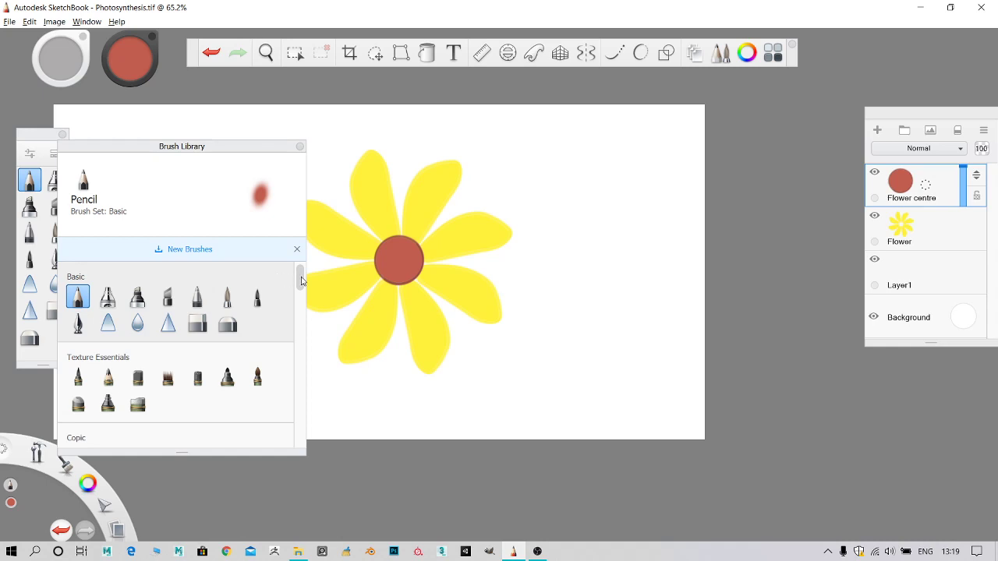
mouse_move(301, 281)
mouse_down()
mouse_move(319, 351)
mouse_move(301, 298)
mouse_up()
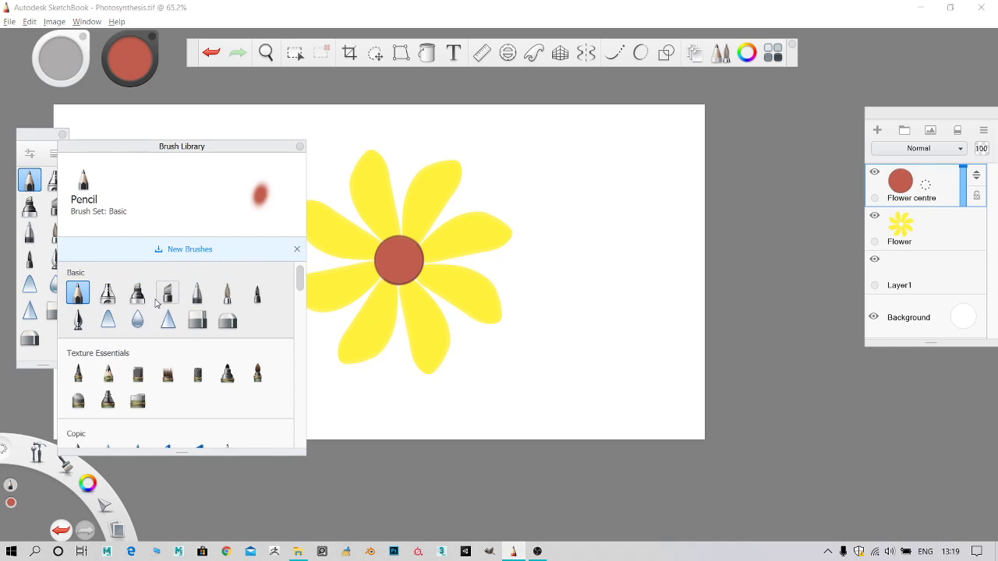
scroll(123, 363, down, 2)
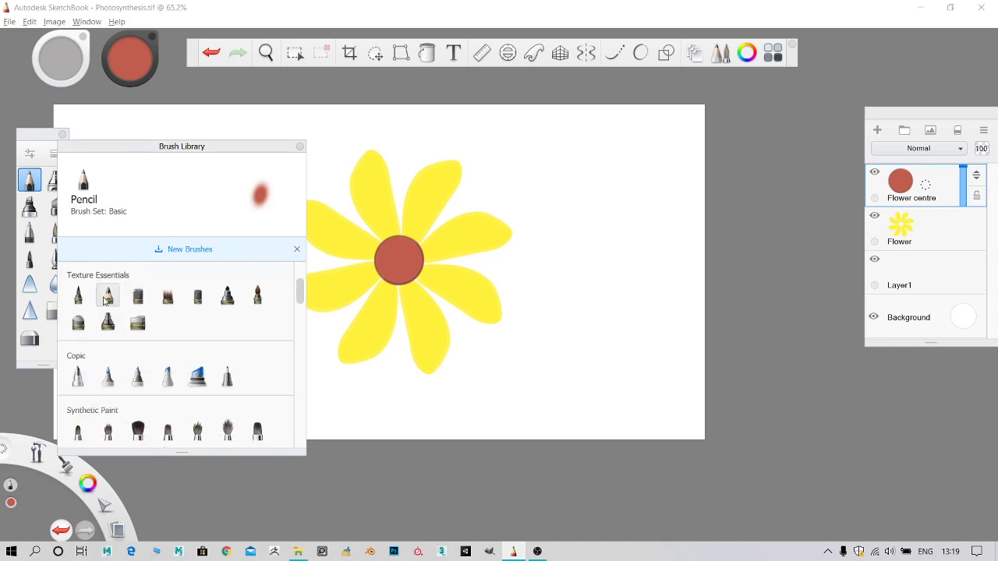
scroll(99, 352, down, 1)
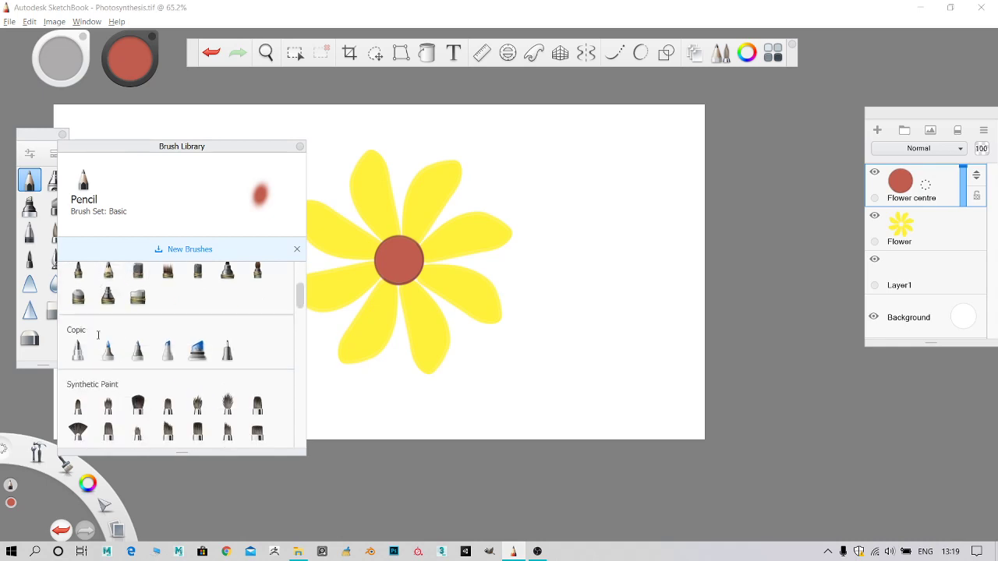
scroll(127, 332, down, 3)
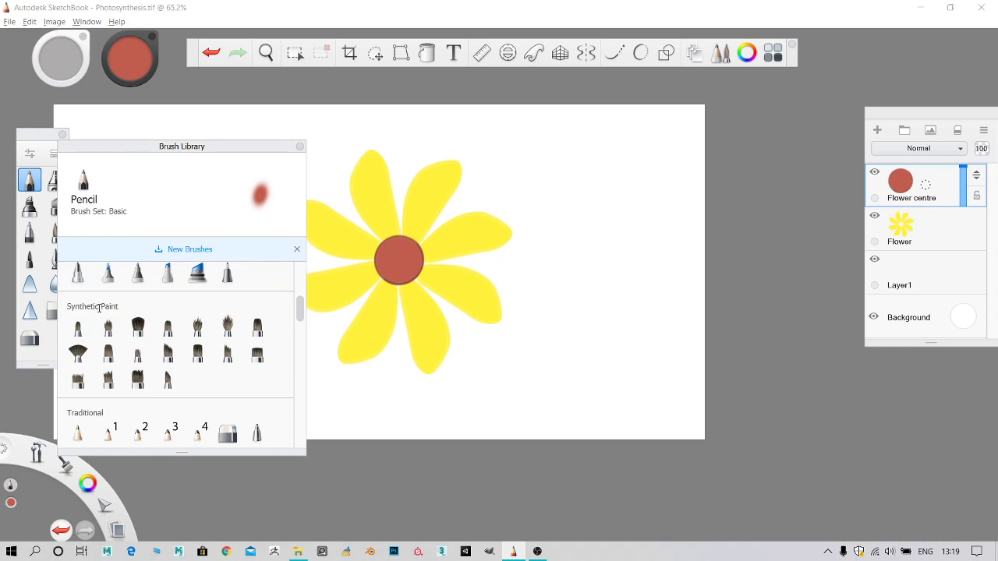
scroll(114, 320, down, 3)
double_click(114, 334)
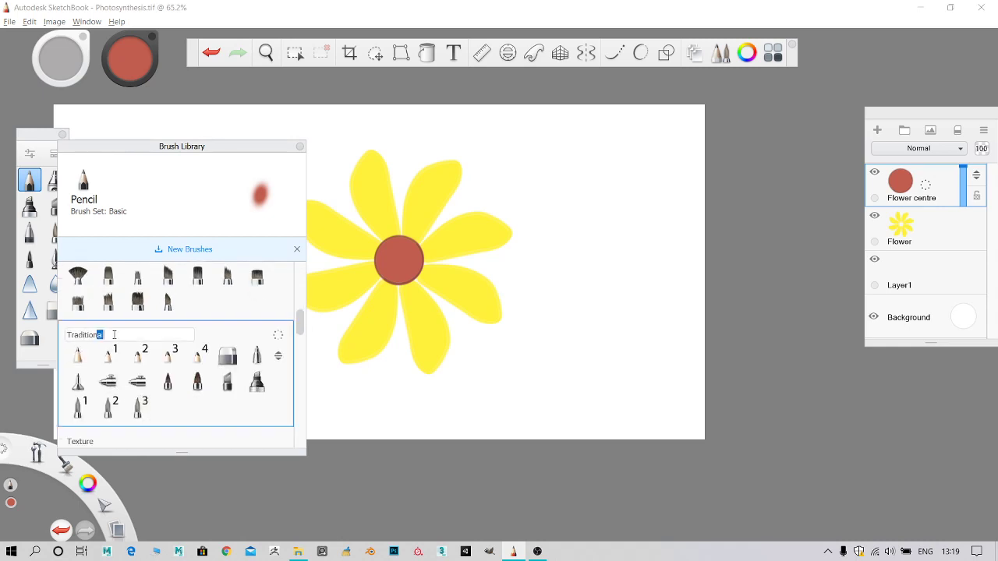
scroll(117, 334, down, 3)
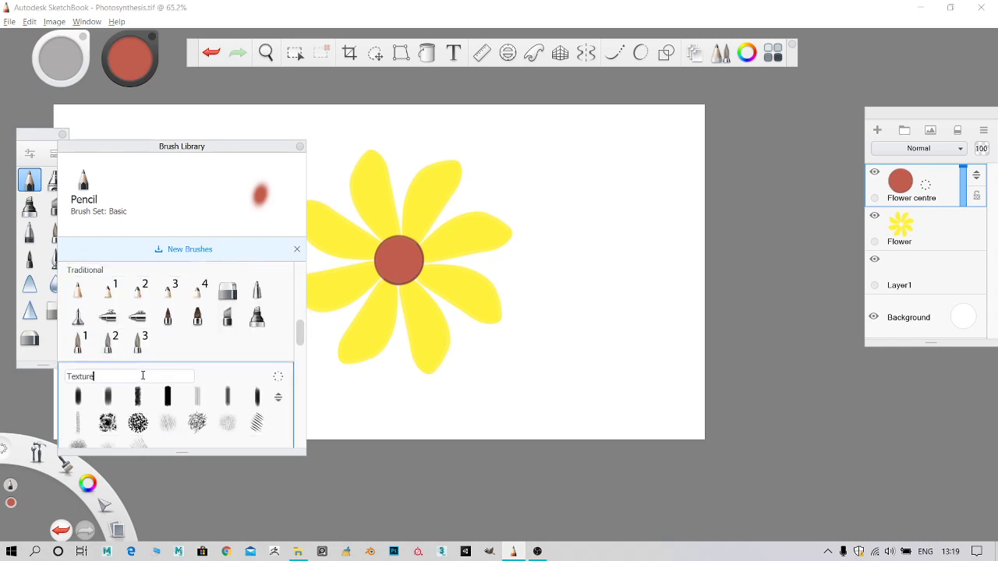
scroll(108, 374, down, 3)
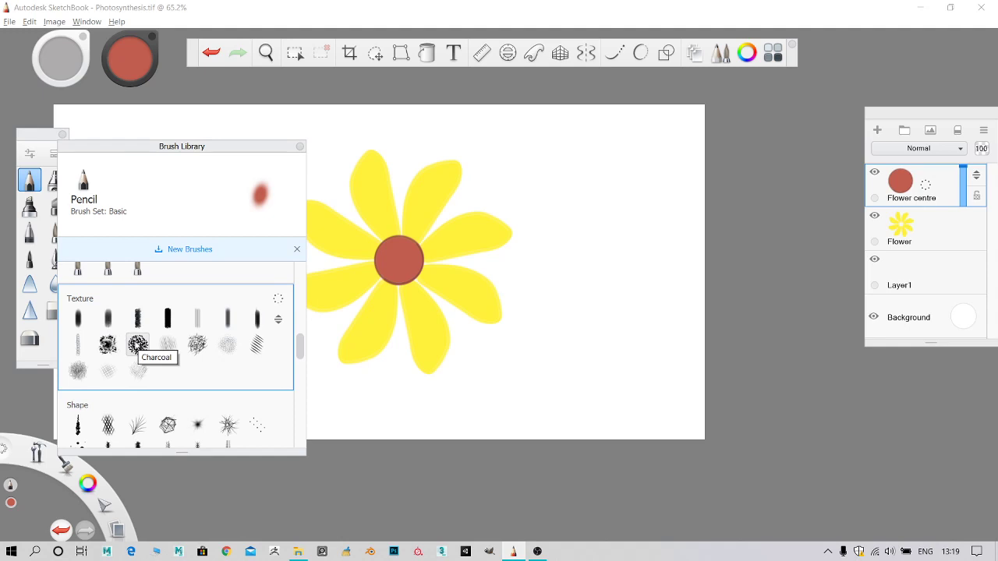
click(138, 344)
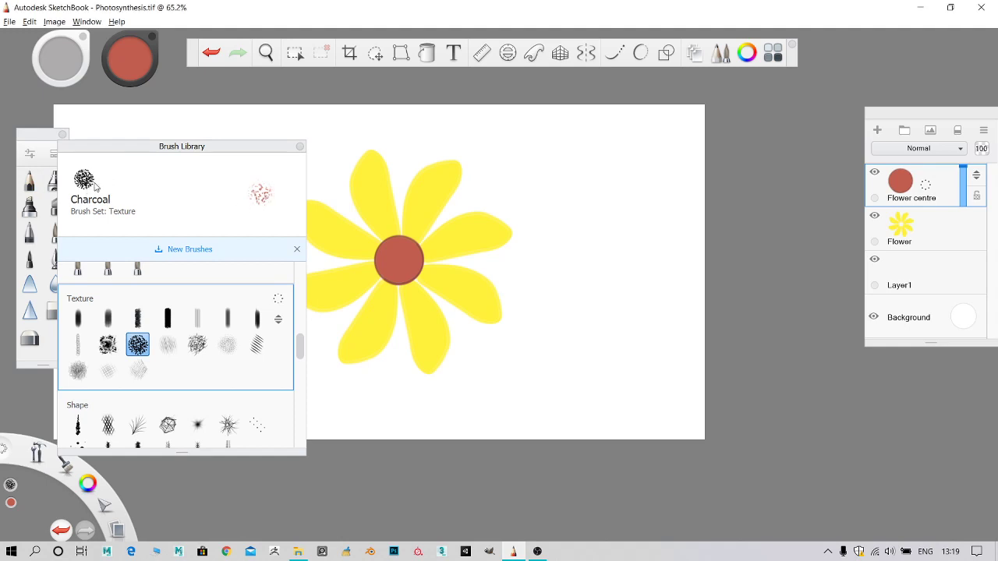
click(300, 148)
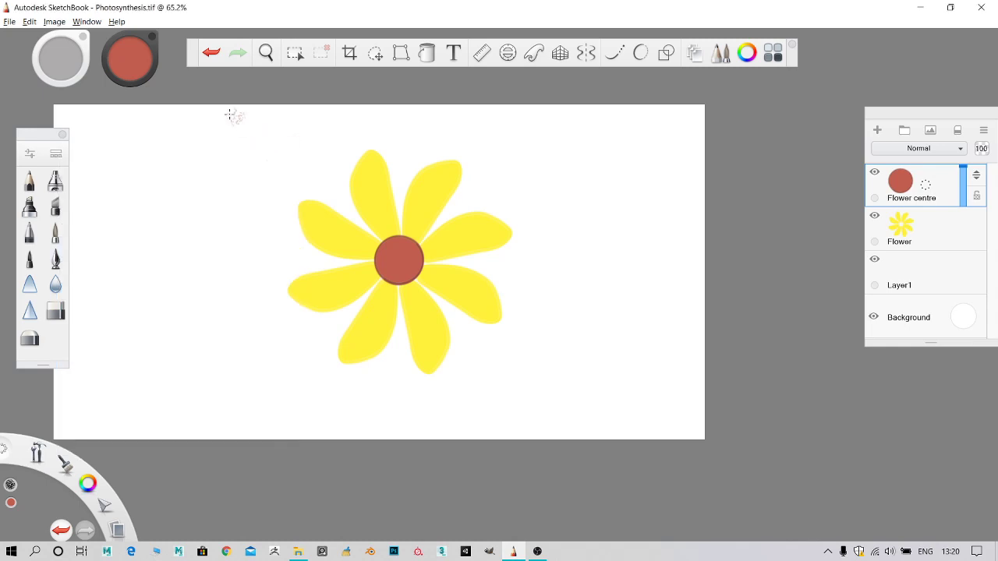
click(125, 62)
drag(122, 64, 122, 87)
Step: Try black Charcoal dabs on the blank canvas beside the flower, then undo them
click(212, 203)
click(188, 233)
scroll(219, 226, up, 5)
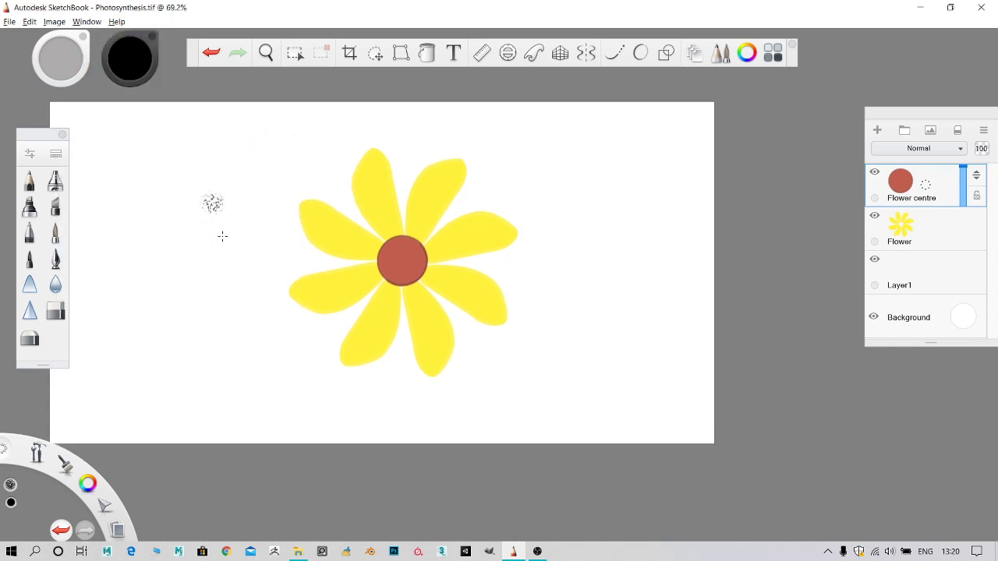
scroll(213, 201, up, 2)
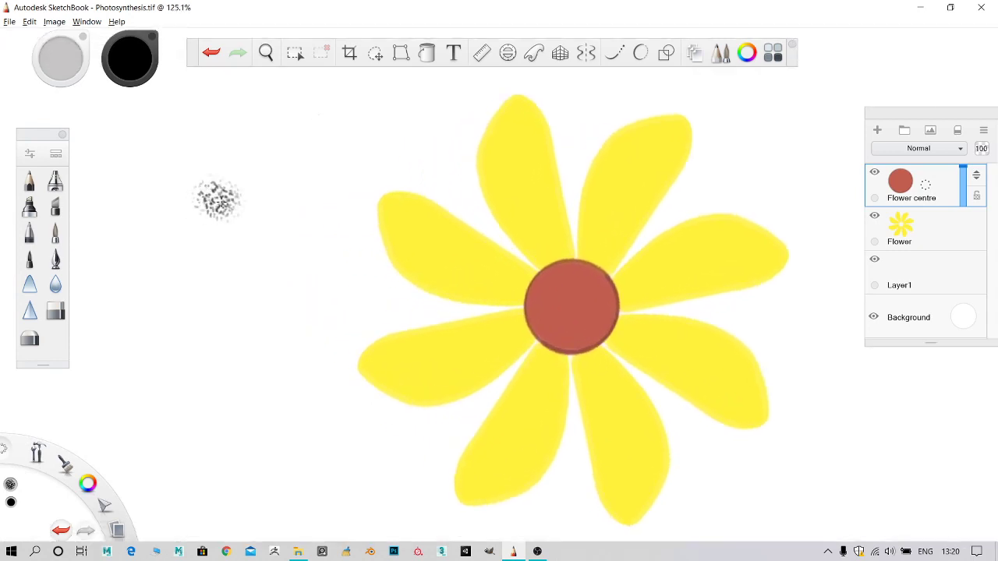
click(219, 310)
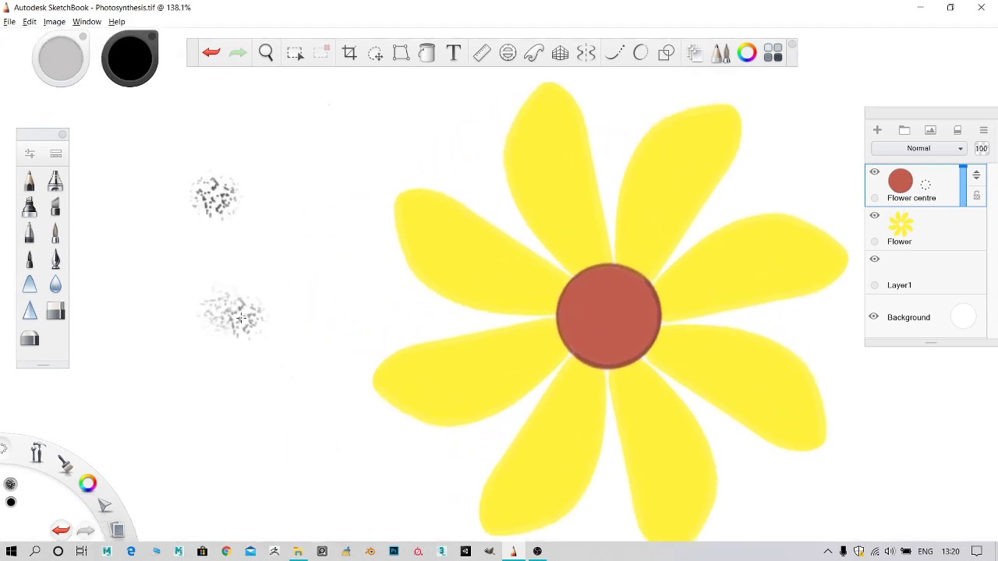
key(ctrl+z)
key(ctrl+z)
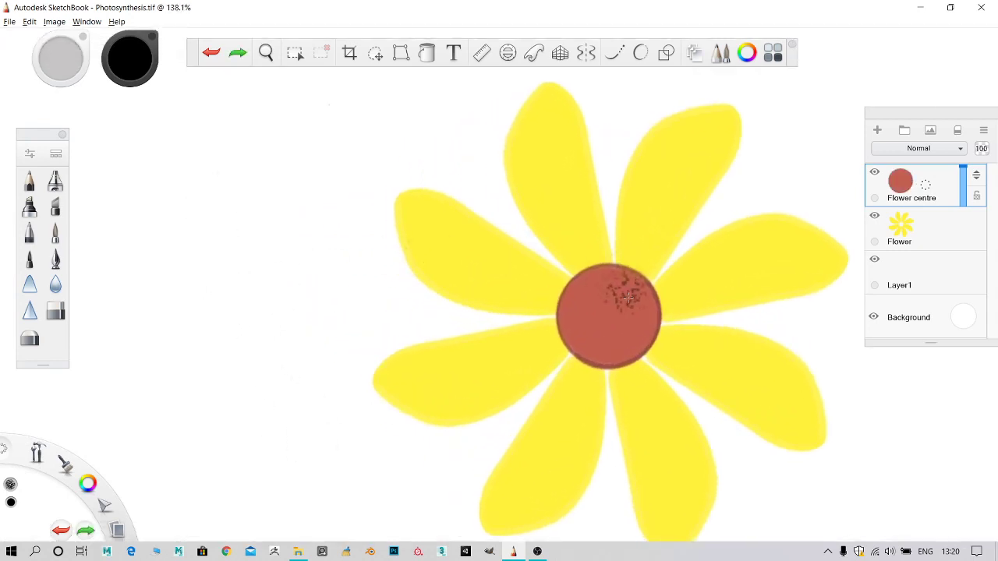
Step: Enlarge the Charcoal brush to size 49.1, stamp black speckles over the middle of the flower centre, and undo the last dab
key(])
key(])
key(])
key(])
key(])
key(])
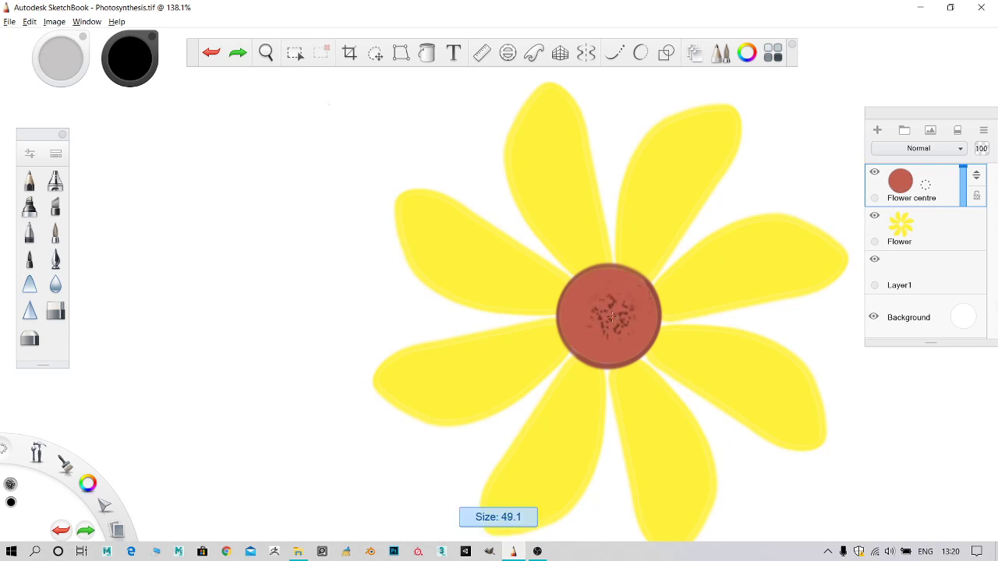
click(610, 318)
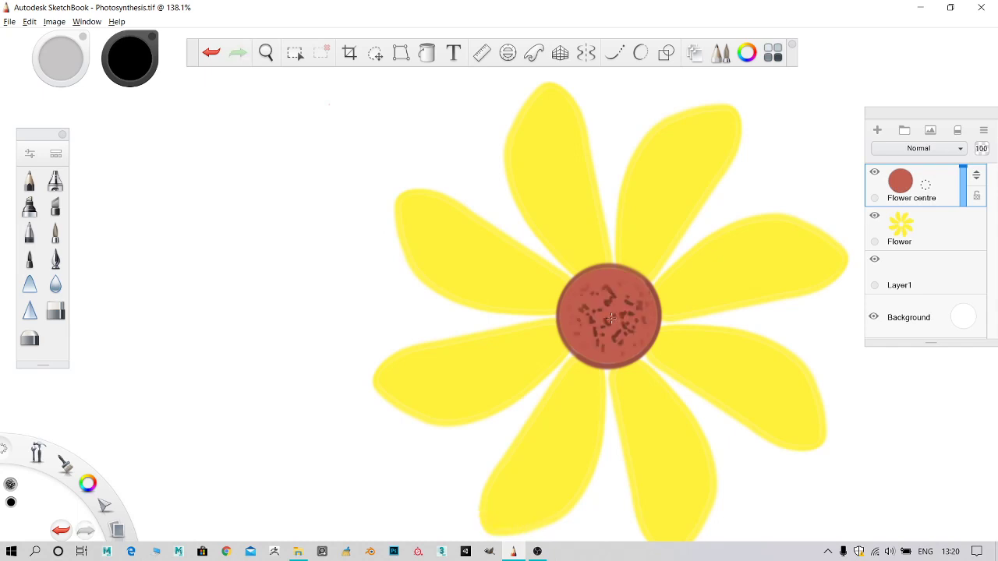
click(611, 323)
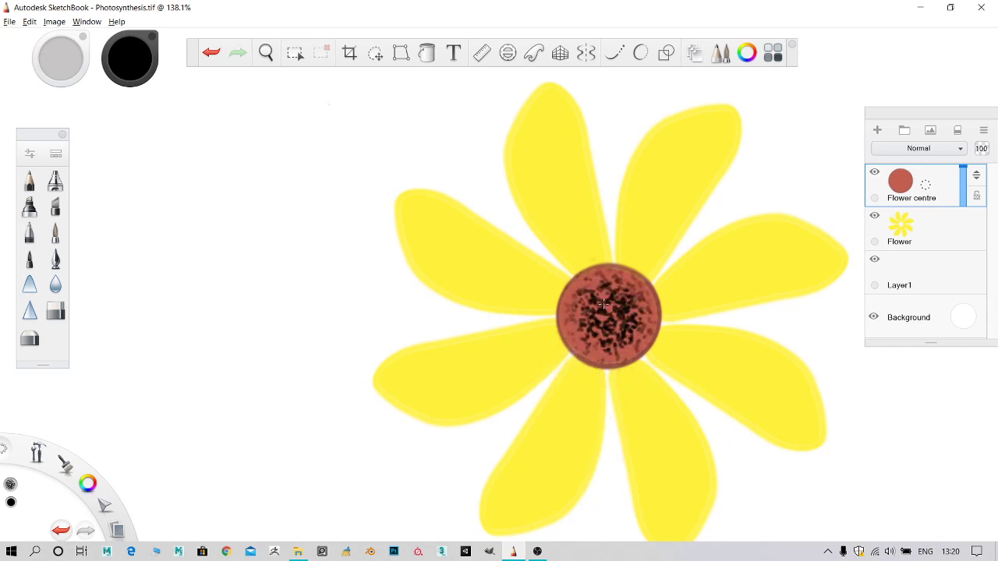
scroll(596, 308, down, 4)
key(ctrl+z)
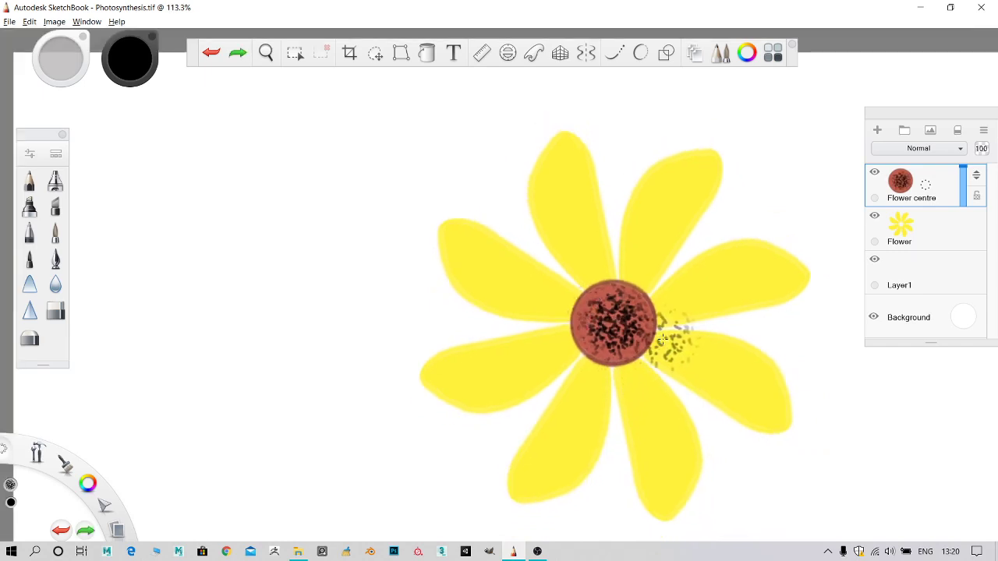
Step: Add more black Charcoal speckles to the flower centre with brush size 44.1, then undo the stroke that spills past the circle's edge
scroll(593, 331, up, 3)
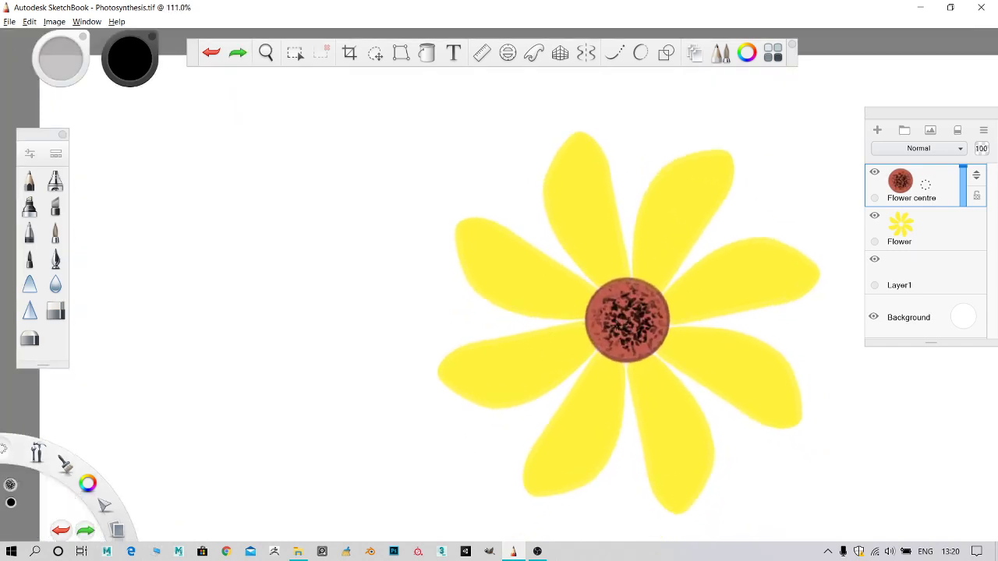
click(605, 326)
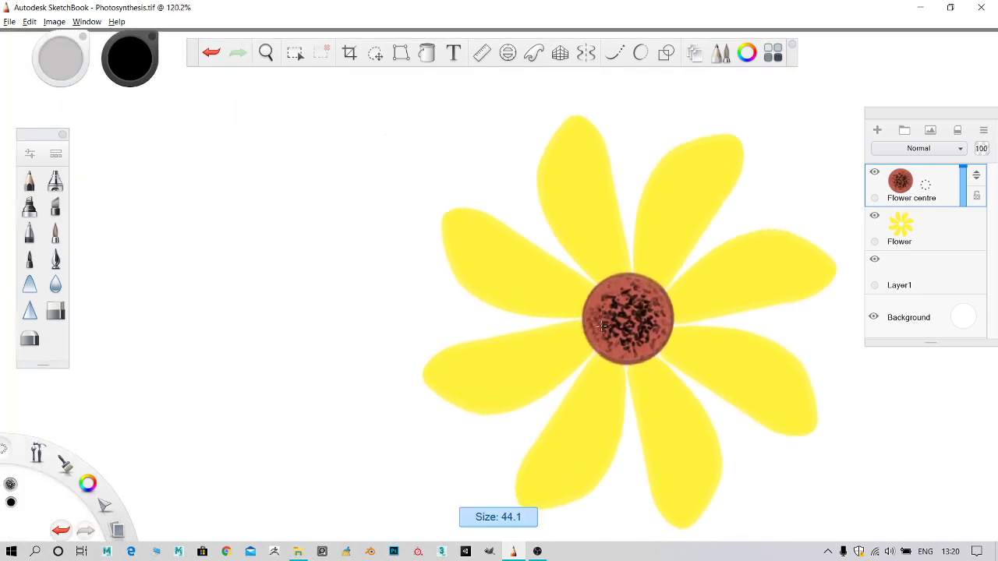
mouse_move(625, 290)
mouse_down()
mouse_move(644, 295)
mouse_move(667, 344)
mouse_move(627, 347)
mouse_up()
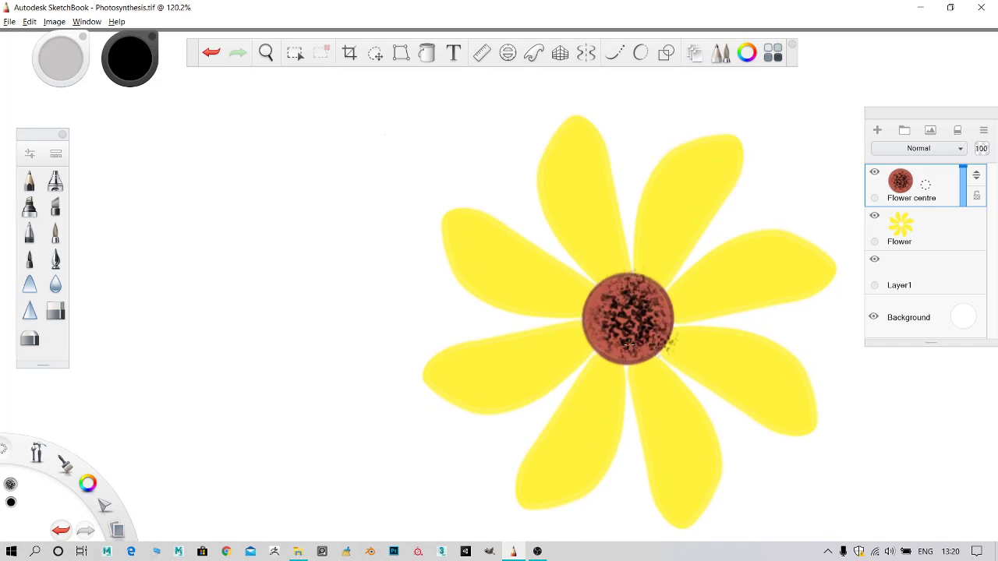
scroll(626, 346, down, 4)
scroll(630, 343, down, 3)
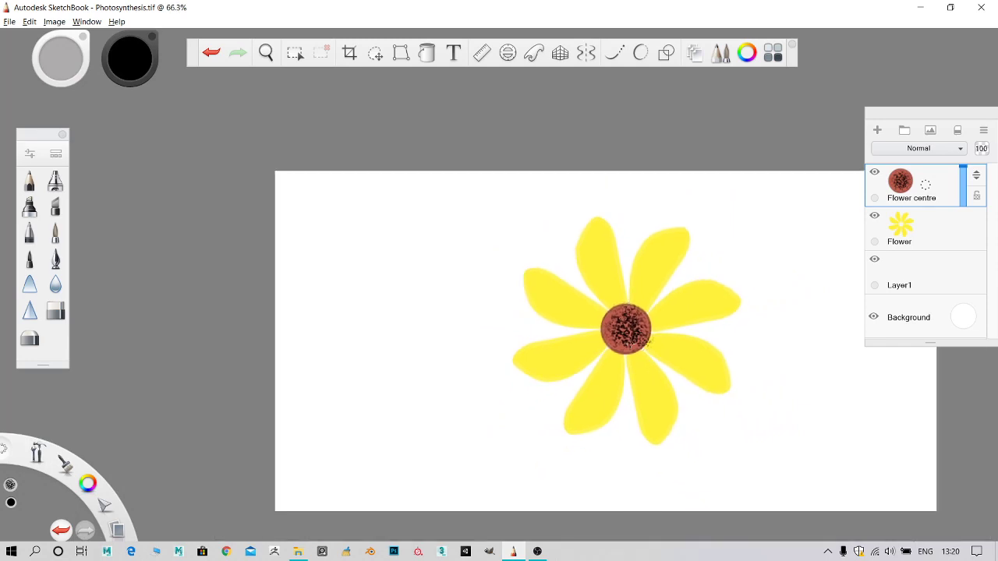
scroll(640, 337, up, 1)
key(ctrl+z)
scroll(655, 332, up, 1)
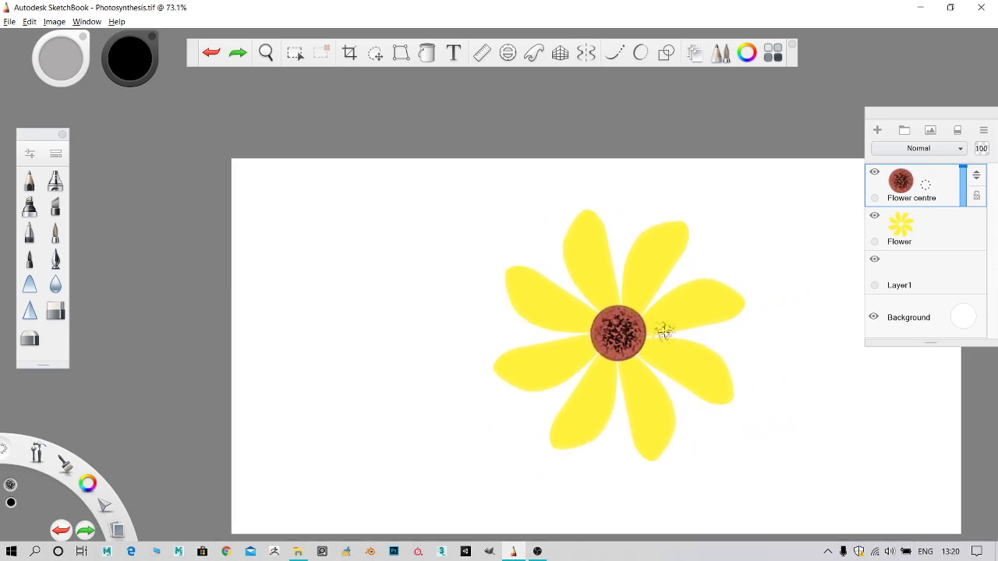
scroll(718, 319, down, 2)
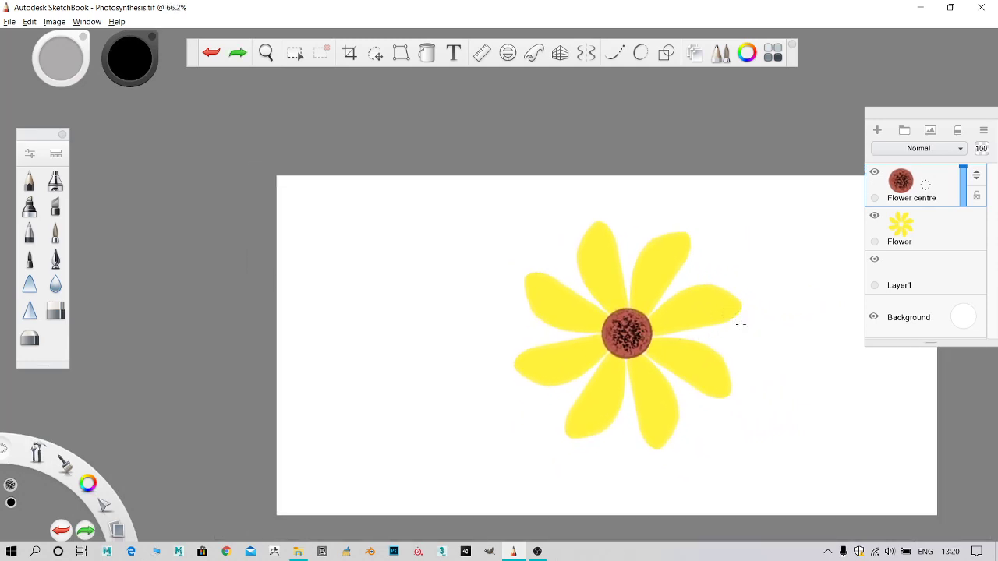
scroll(677, 343, up, 1)
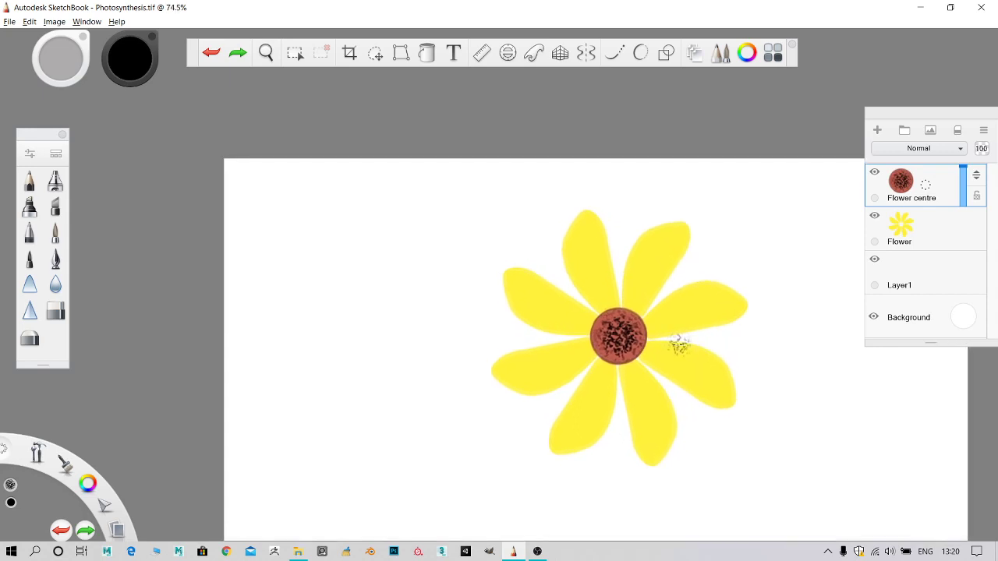
scroll(671, 339, up, 1)
scroll(658, 337, up, 1)
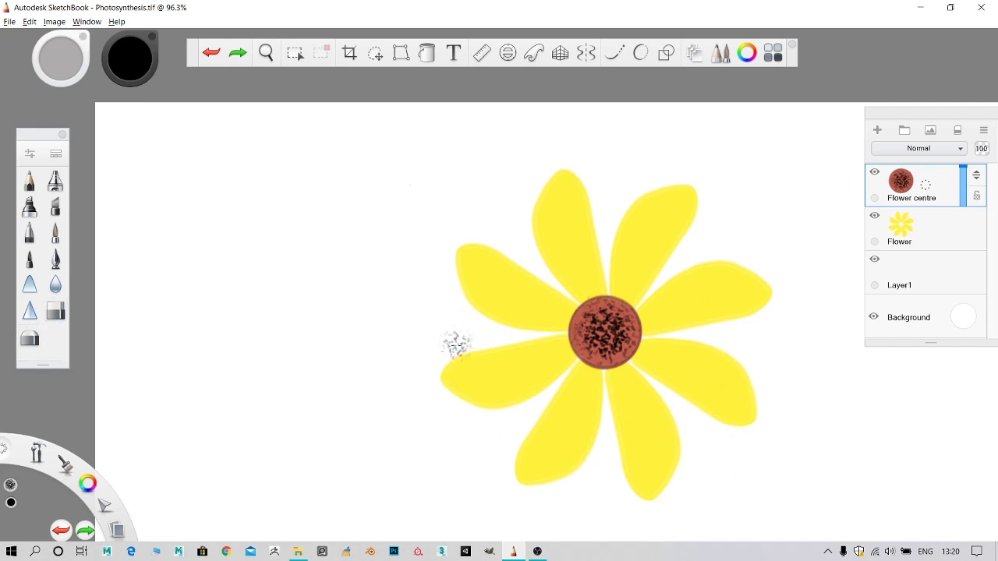
scroll(491, 347, down, 2)
scroll(524, 353, down, 2)
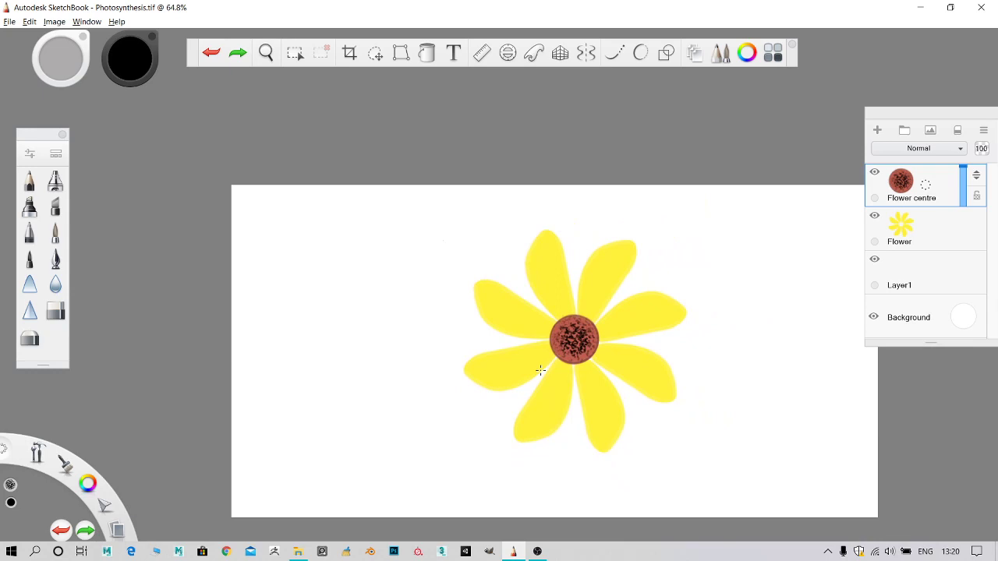